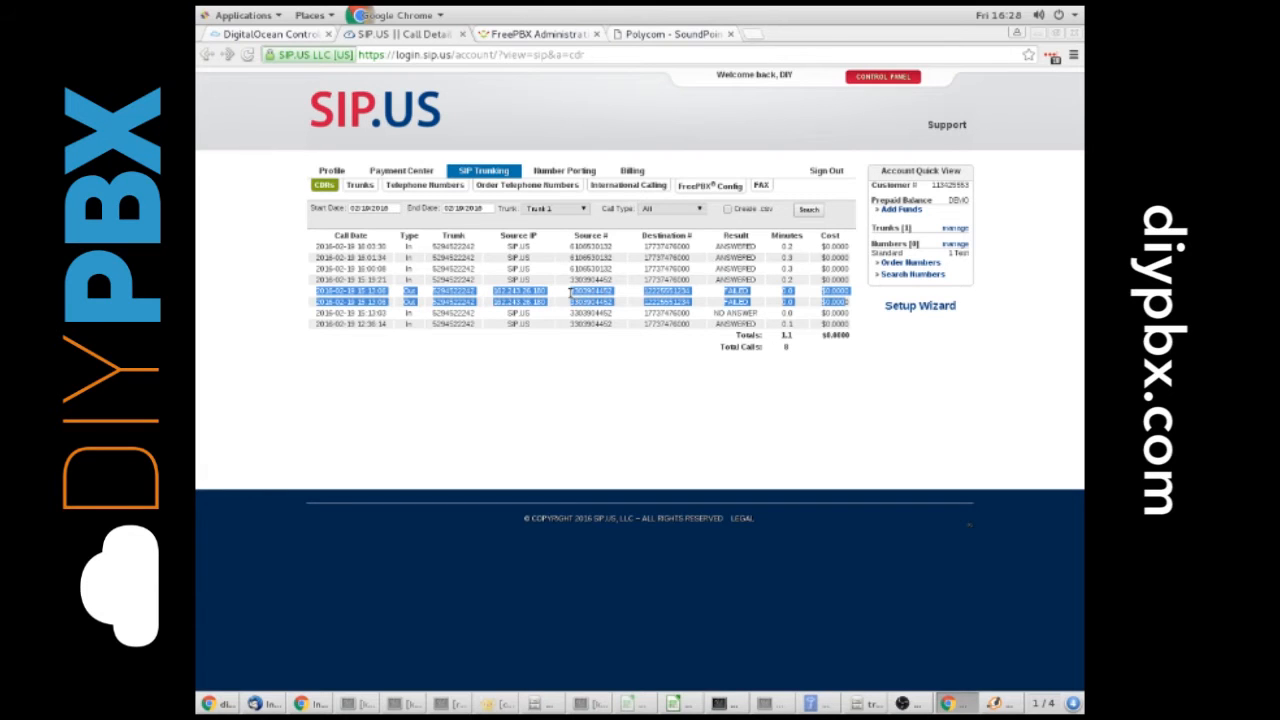
# Rerun the Trunk 1 call detail search and examine the source numbers of the newest outbound calls
pyautogui.moveTo(571, 294); pyautogui.dragTo(589, 299)
pyautogui.click(809, 210)
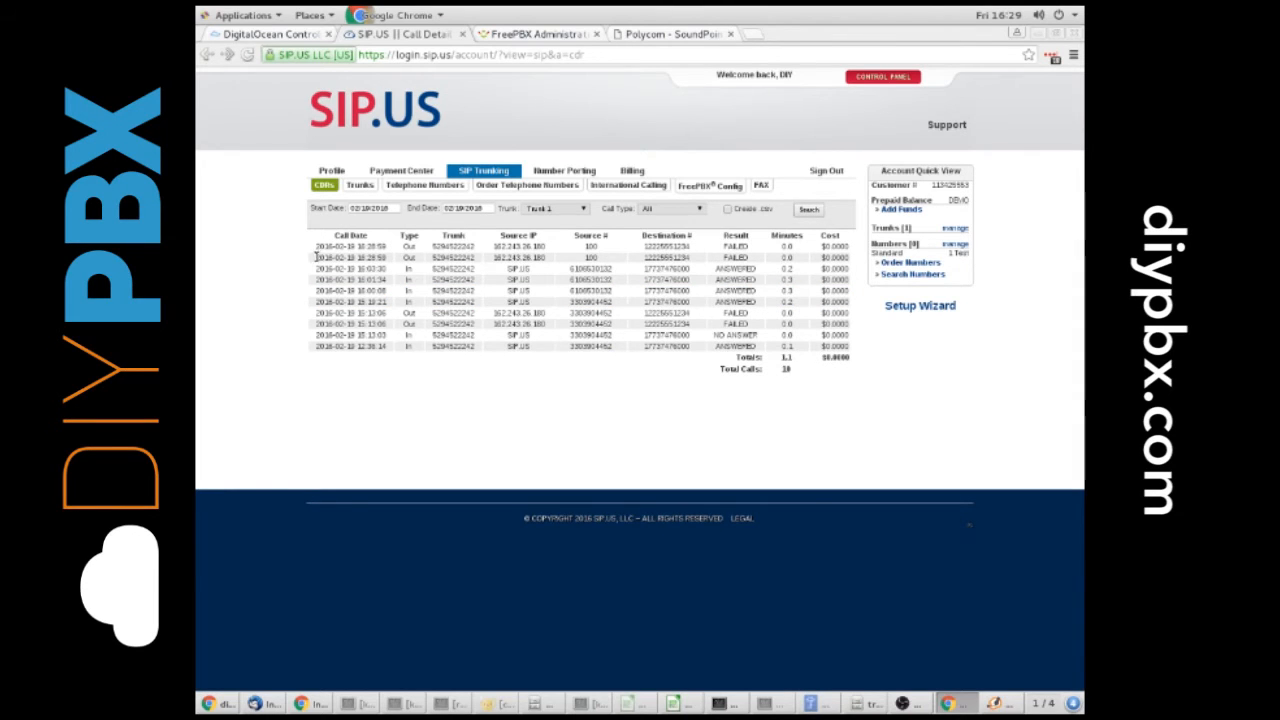
pyautogui.moveTo(317, 257); pyautogui.dragTo(833, 244)
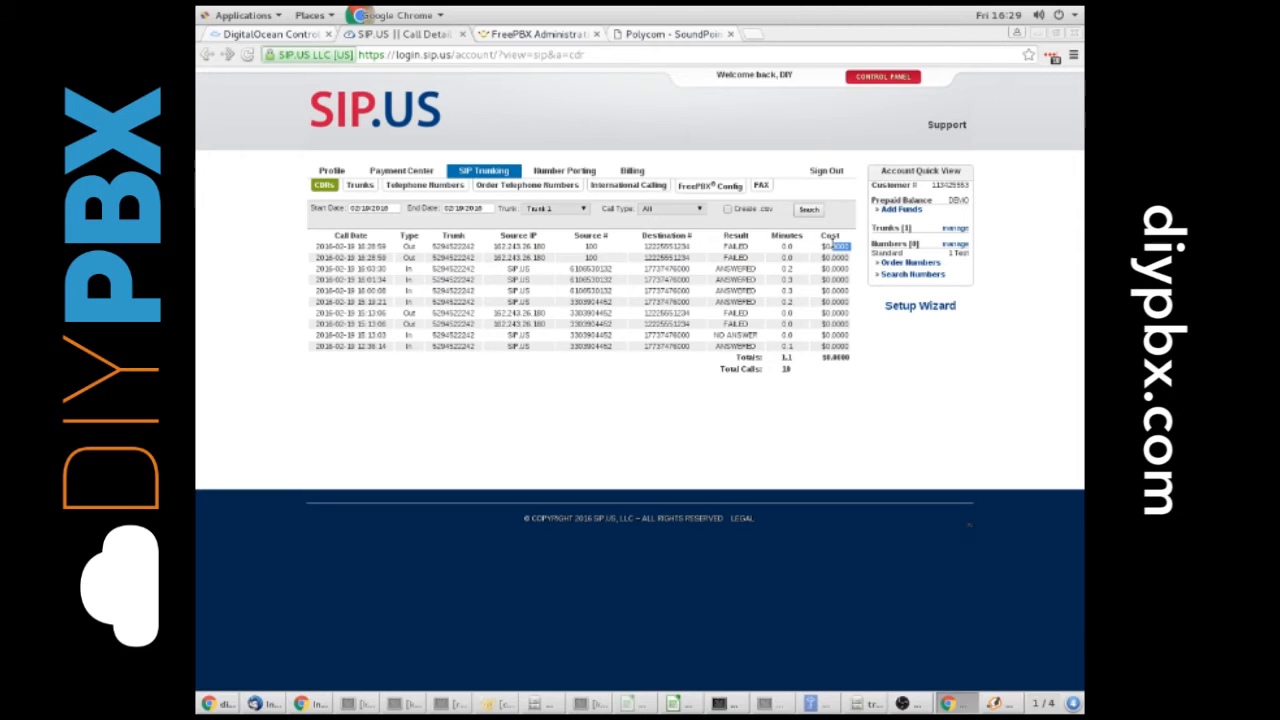
pyautogui.click(725, 257)
pyautogui.moveTo(585, 246); pyautogui.dragTo(603, 257)
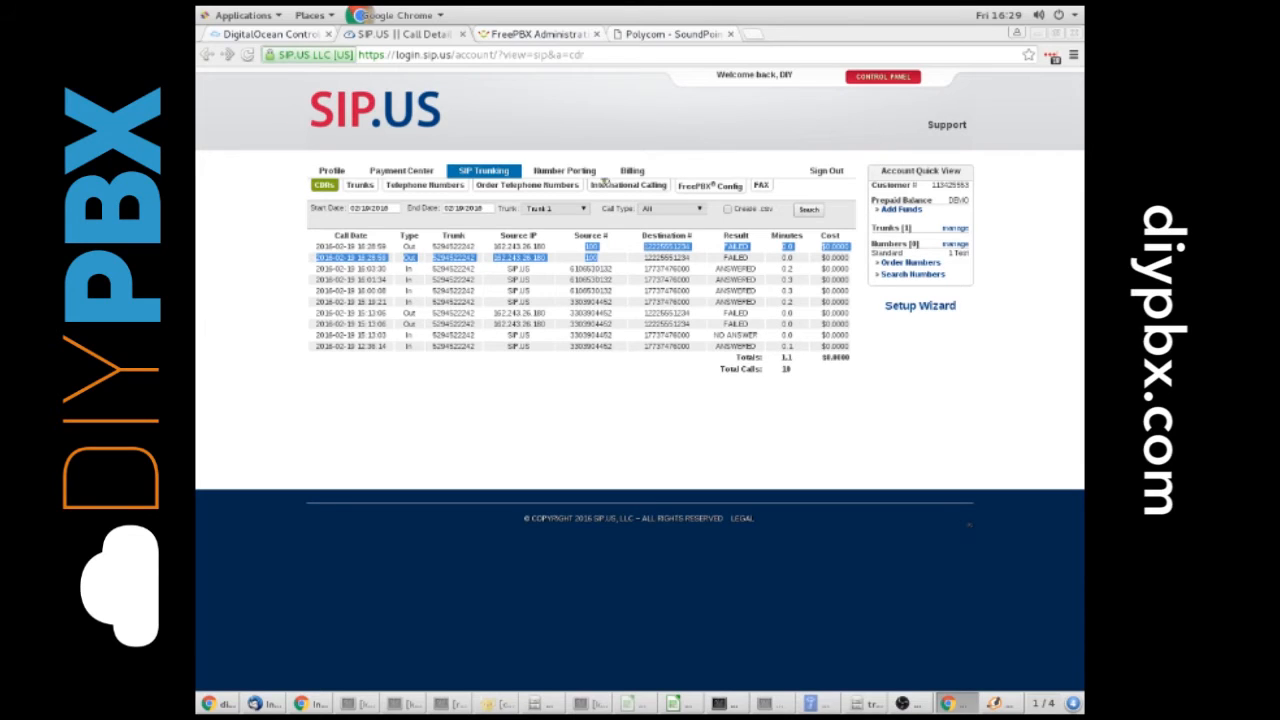
# Switch to FreePBX and enter the outbound caller ID phone number in angle brackets as the Outbound CID of extension 100 (TestPhone)
pyautogui.click(530, 34)
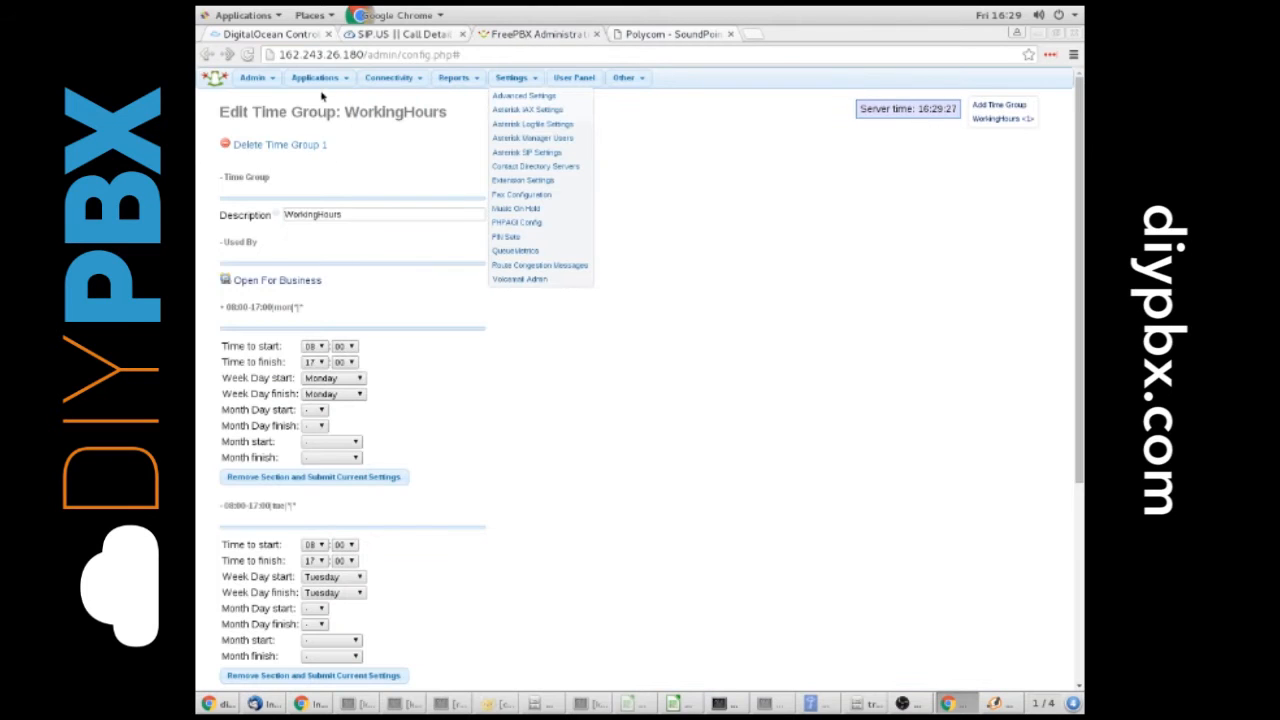
pyautogui.moveTo(318, 80)
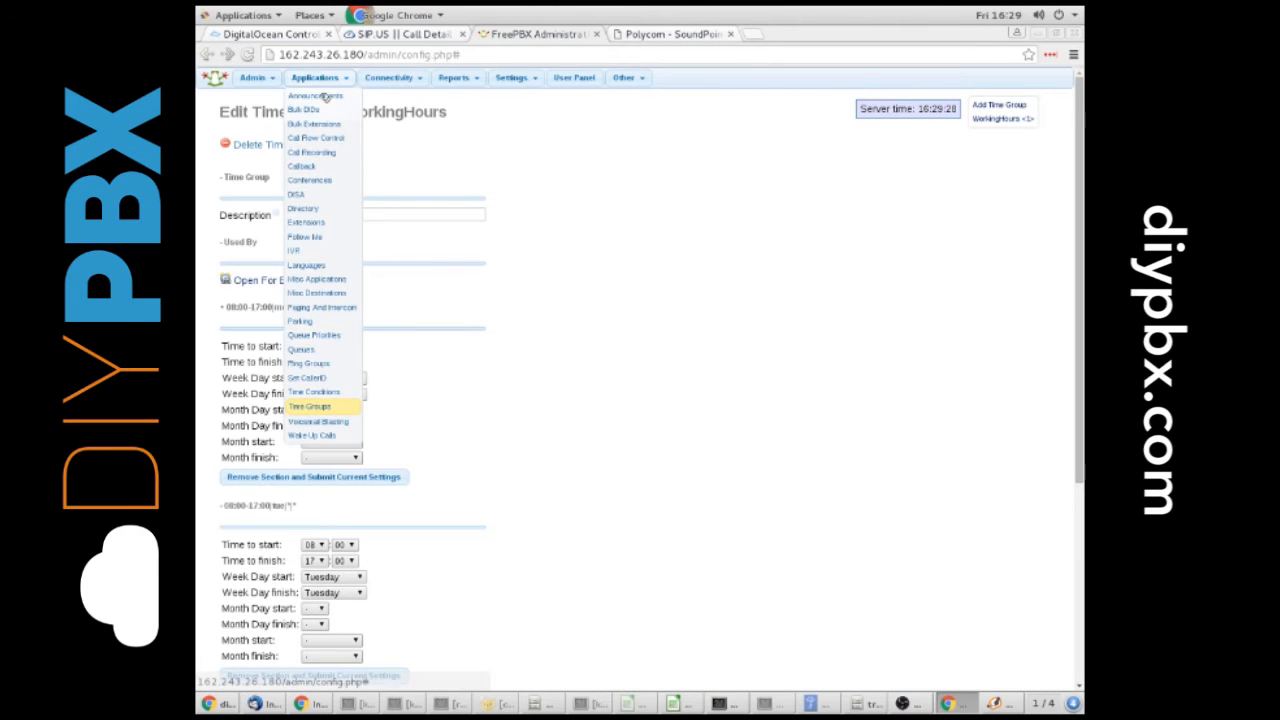
pyautogui.click(306, 222)
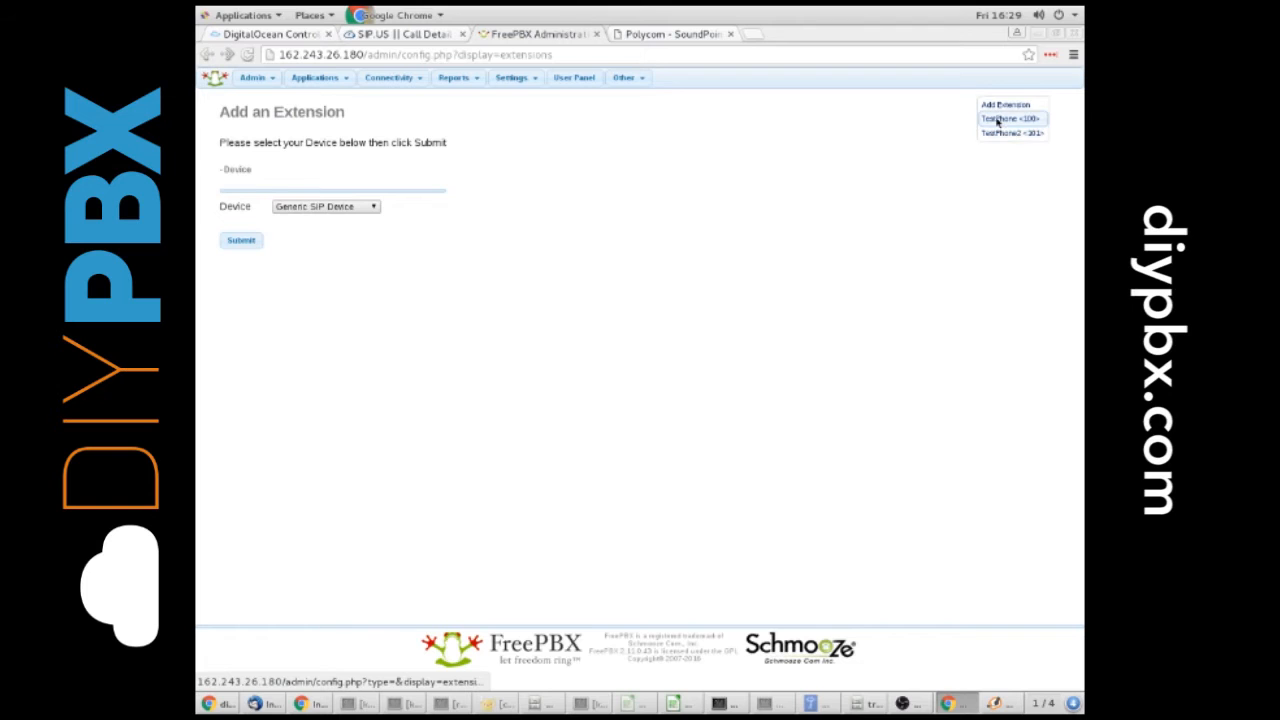
pyautogui.click(996, 120)
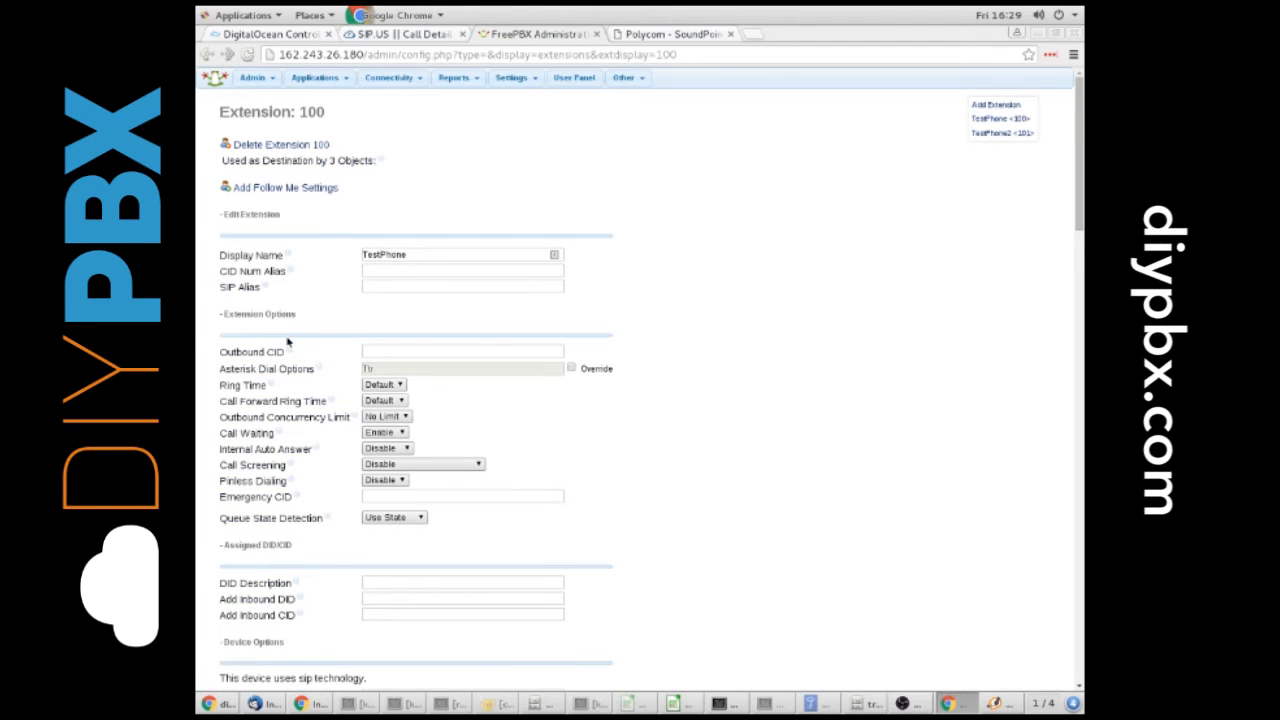
pyautogui.click(376, 351)
pyautogui.moveTo(296, 352)
pyautogui.write('<')
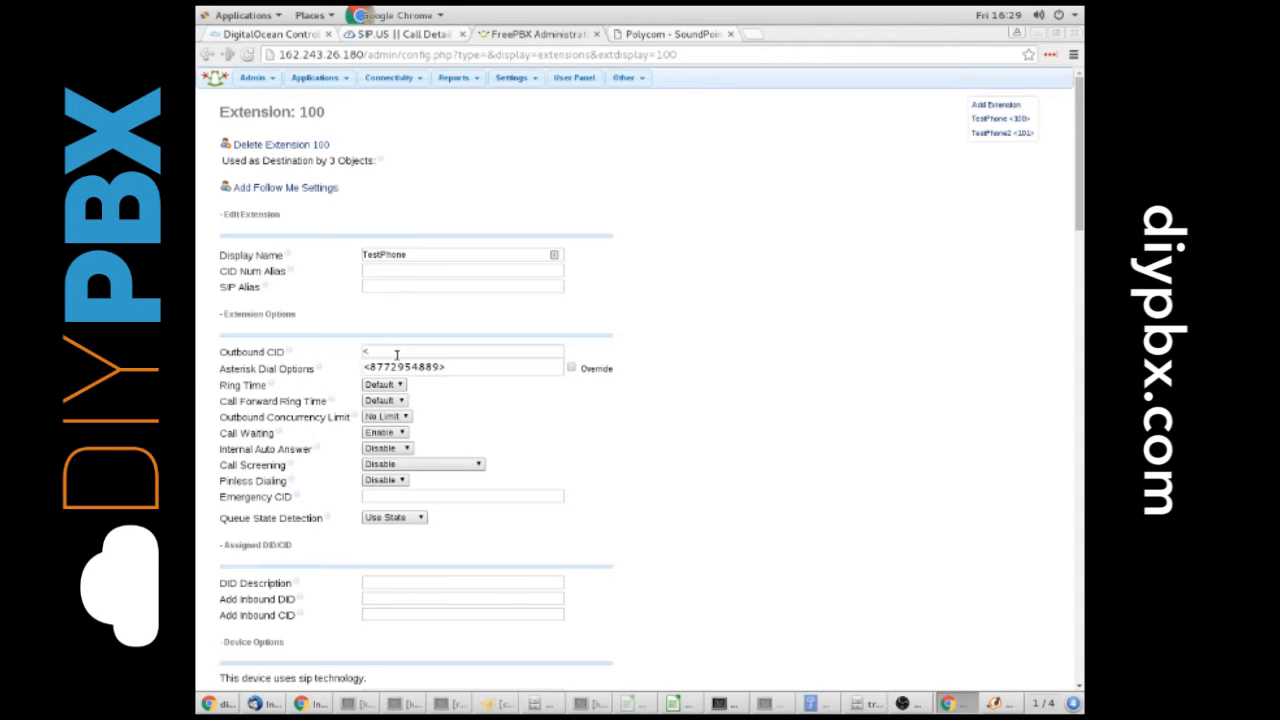
pyautogui.write('22')
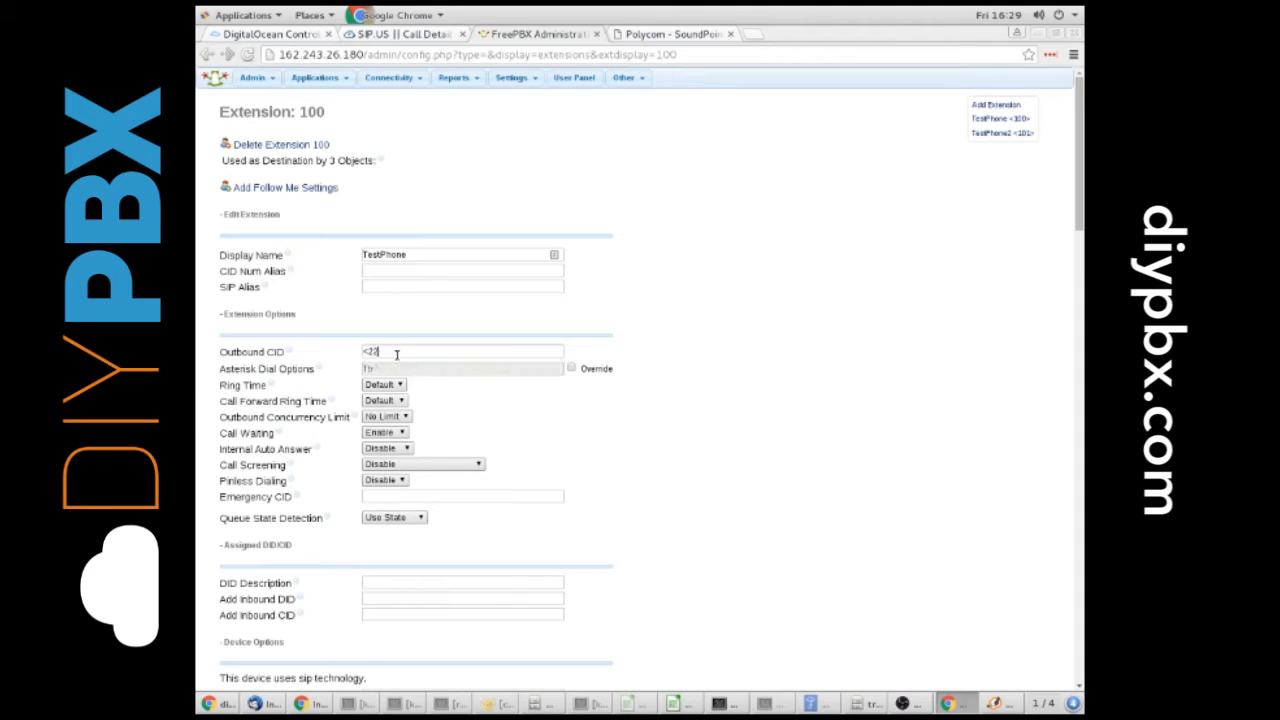
pyautogui.write('25551234>')
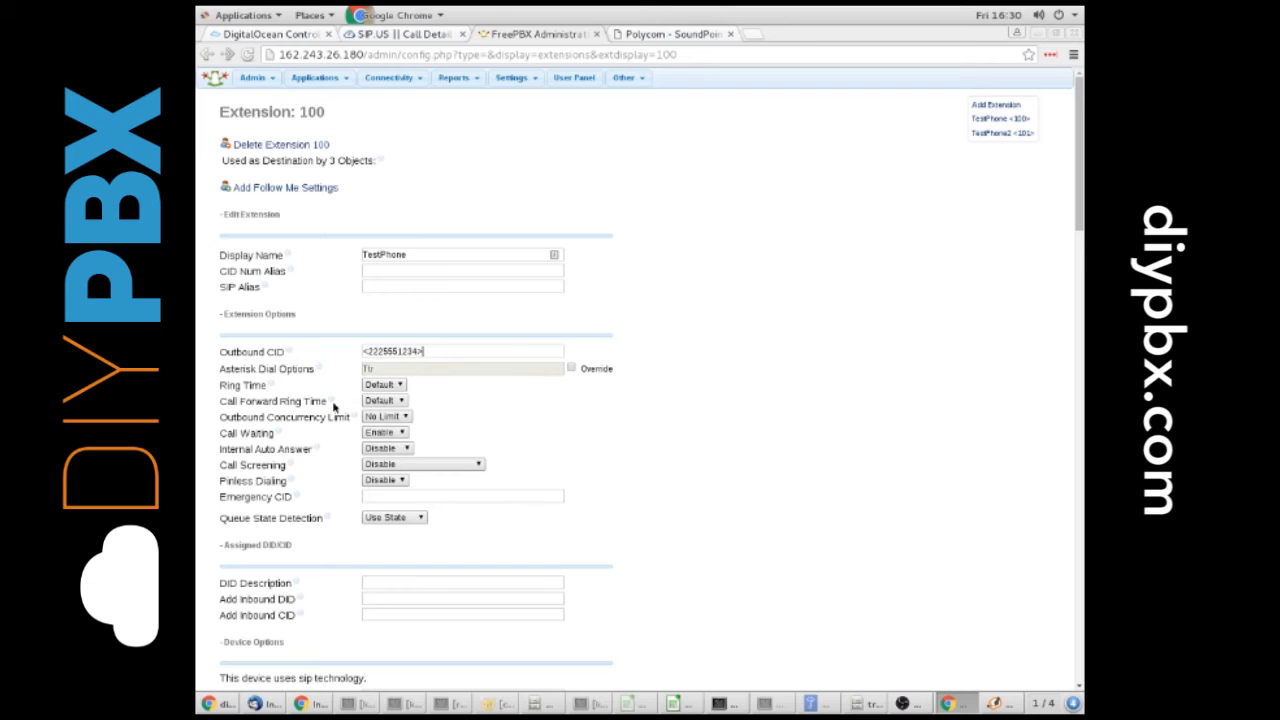
# Submit the changes to extension 100 and apply the PBX configuration
pyautogui.scroll(-3, 334, 410)
pyautogui.scroll(-20, 334, 410)
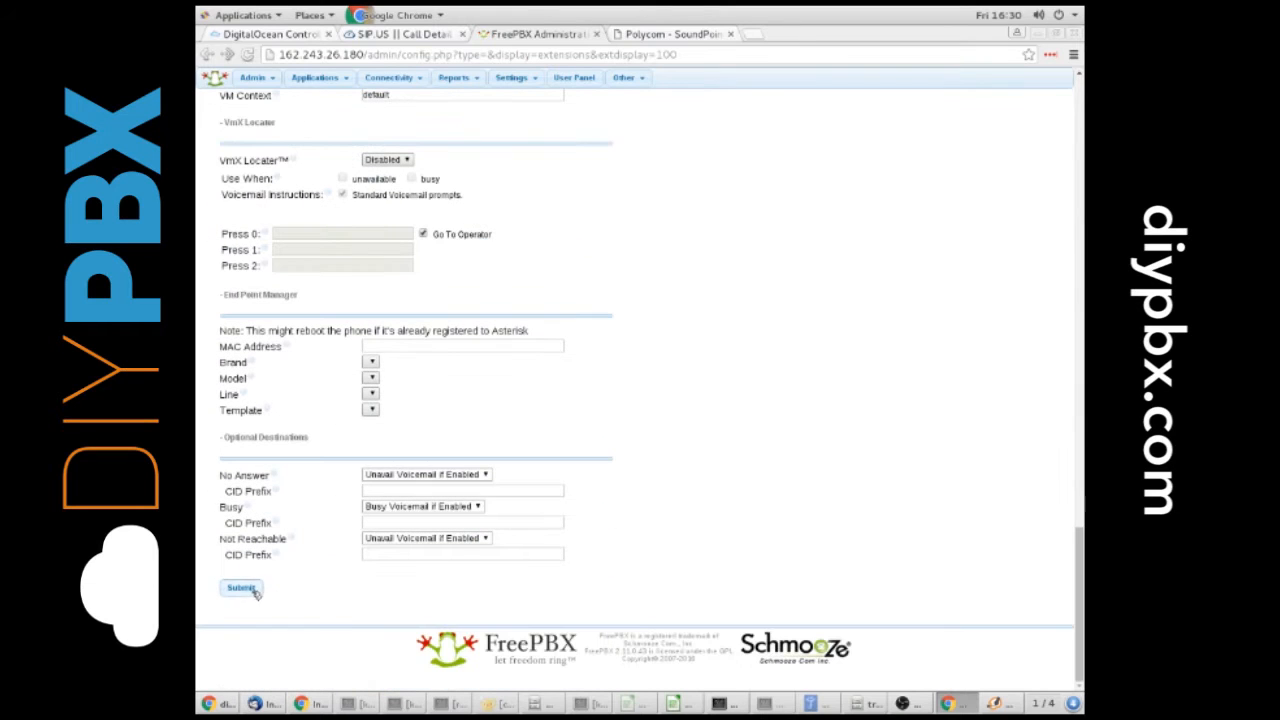
pyautogui.click(250, 588)
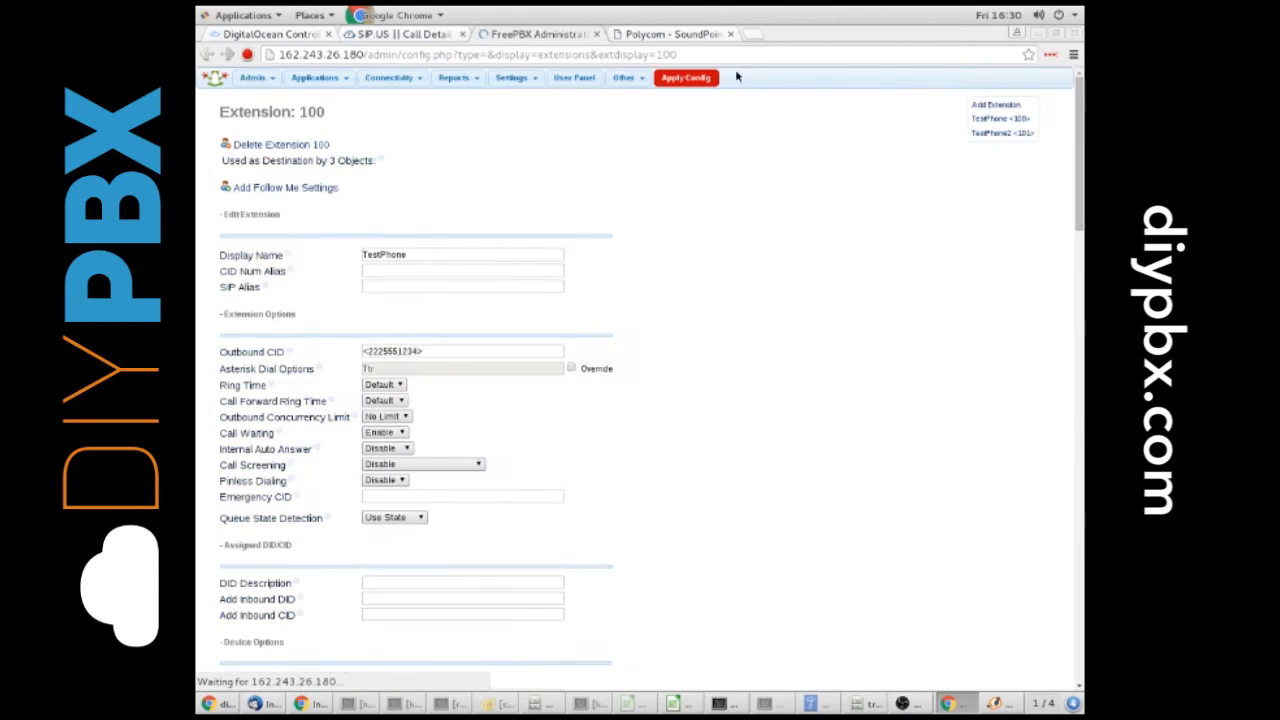
pyautogui.click(709, 81)
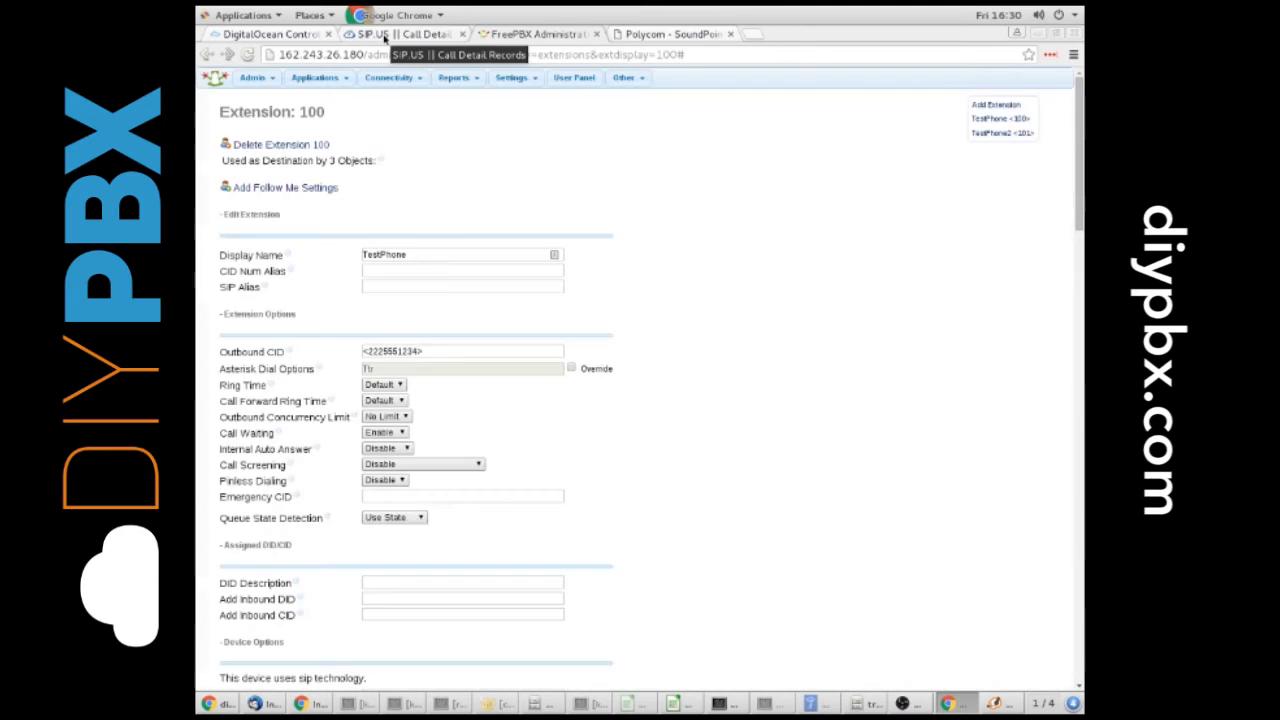
# Return to the SIP.US call detail records, rerun the search and check the newest outbound call's source number
pyautogui.click(384, 36)
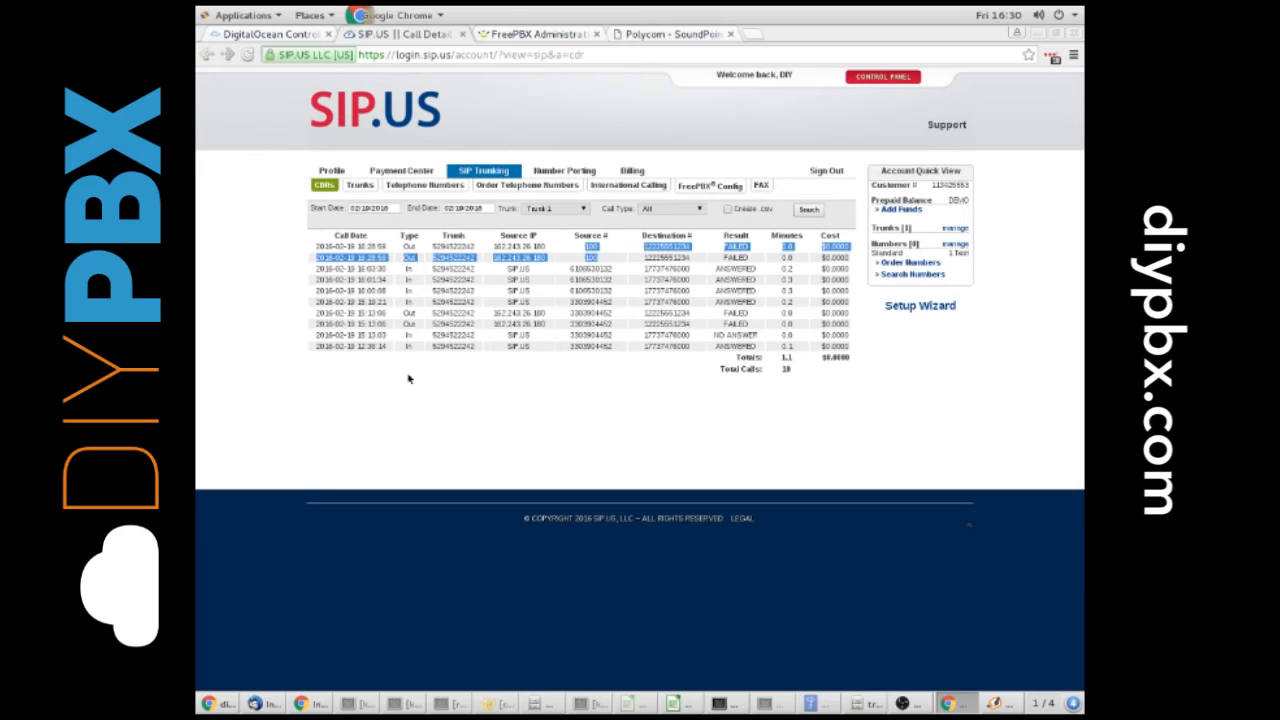
pyautogui.click(810, 211)
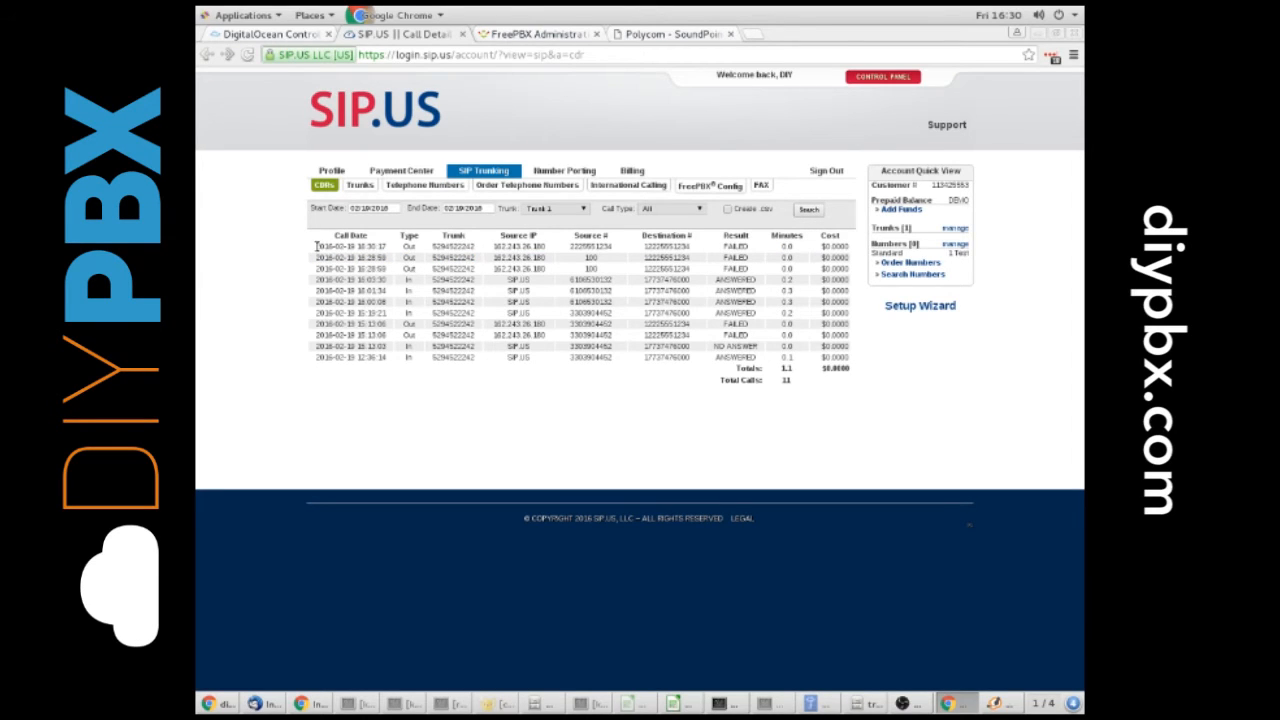
pyautogui.moveTo(316, 244); pyautogui.dragTo(614, 245)
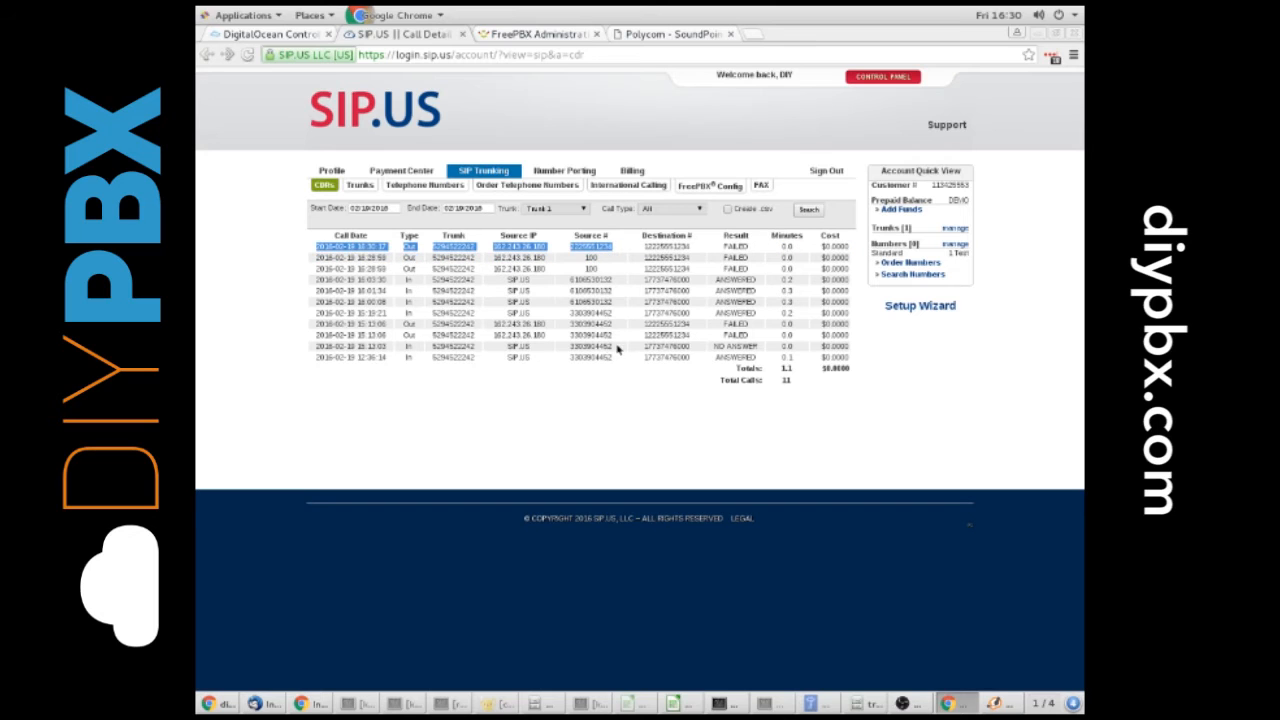
# In FreePBX, open the existing SIPUS outbound route, enable Override Extension and enter a phone number as the Route CID
pyautogui.click(522, 34)
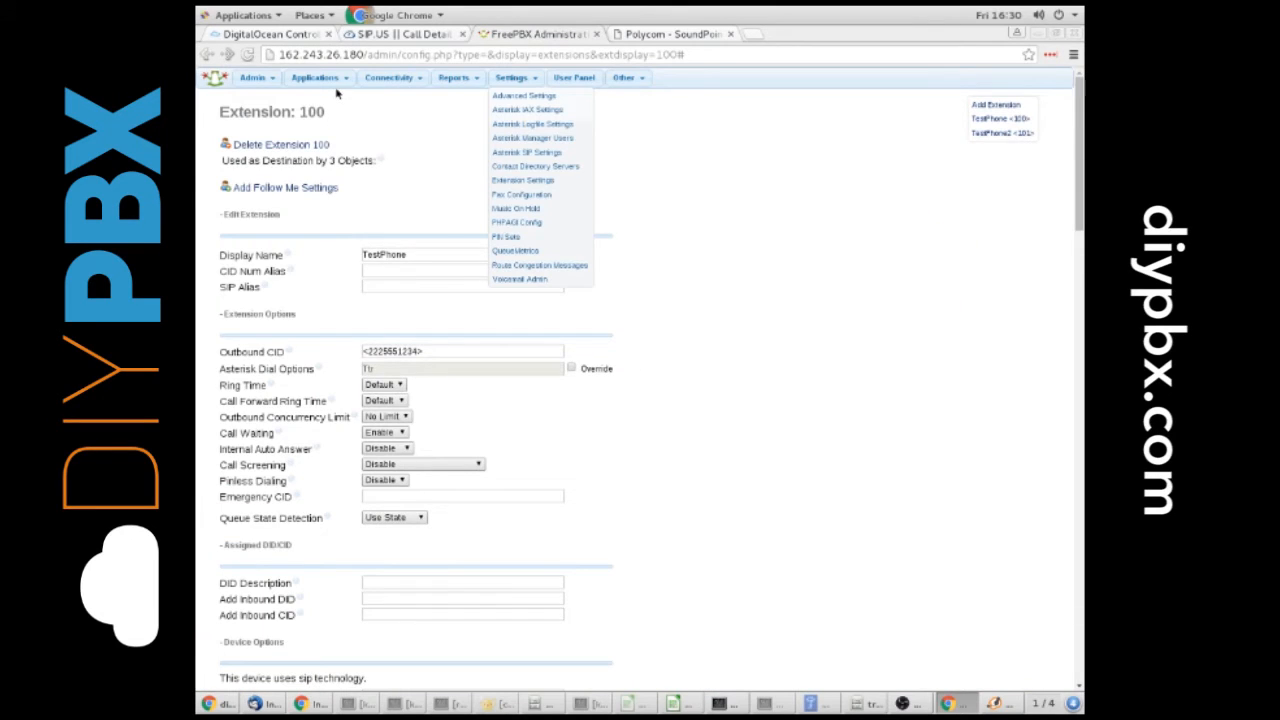
pyautogui.moveTo(388, 82)
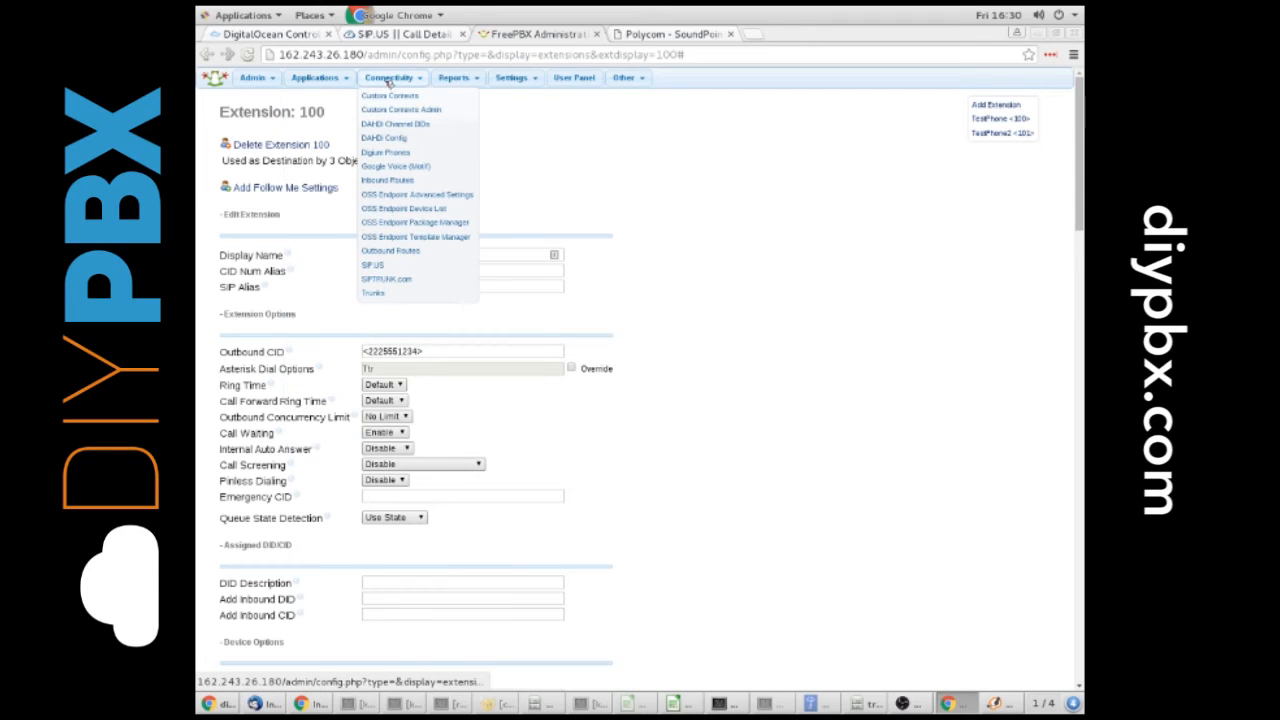
pyautogui.click(380, 250)
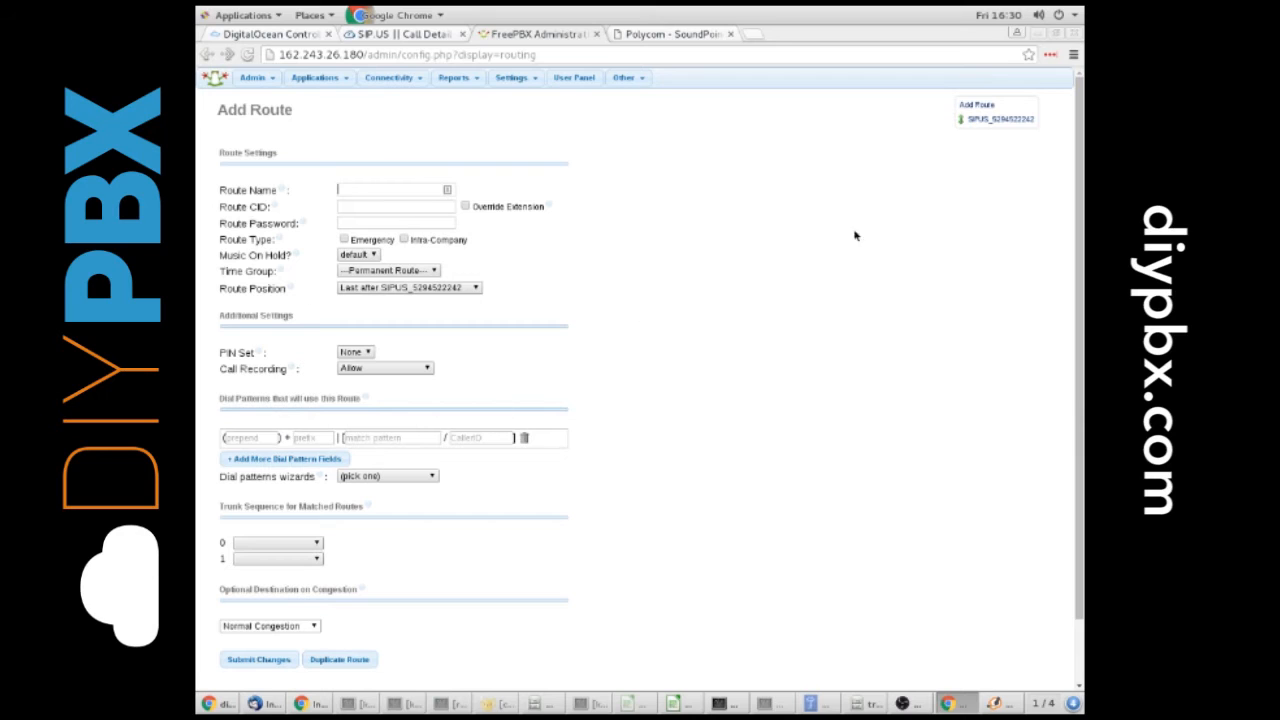
pyautogui.click(1000, 119)
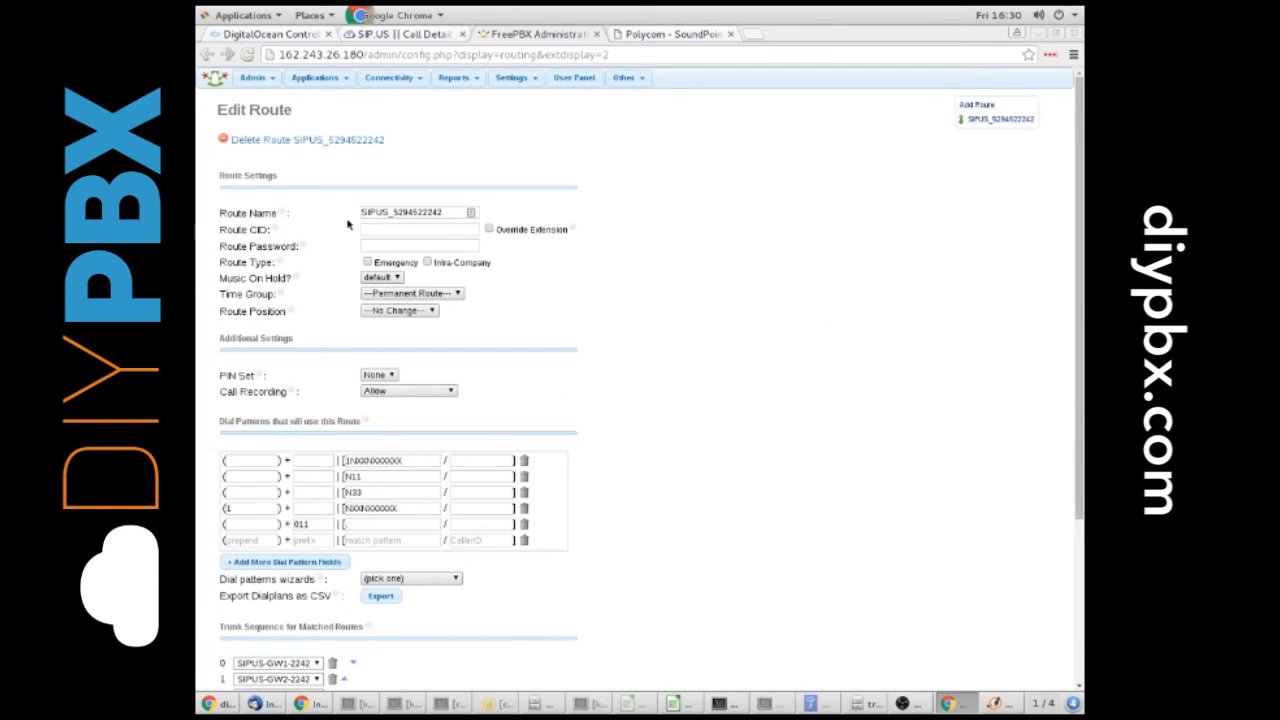
pyautogui.click(386, 228)
pyautogui.click(490, 229)
pyautogui.click(436, 231)
pyautogui.write('5555551234')
# Submit the outbound route changes and apply the configuration
pyautogui.scroll(-5, 490, 230)
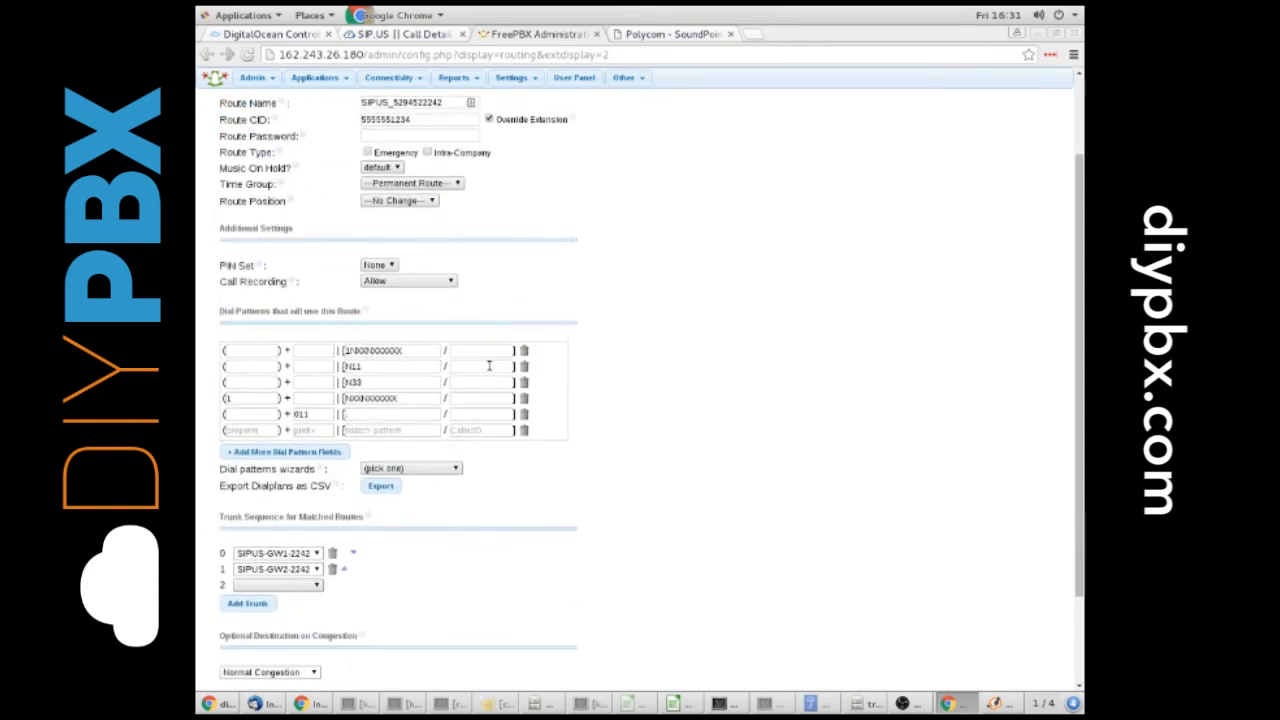
pyautogui.scroll(1, 267, 603)
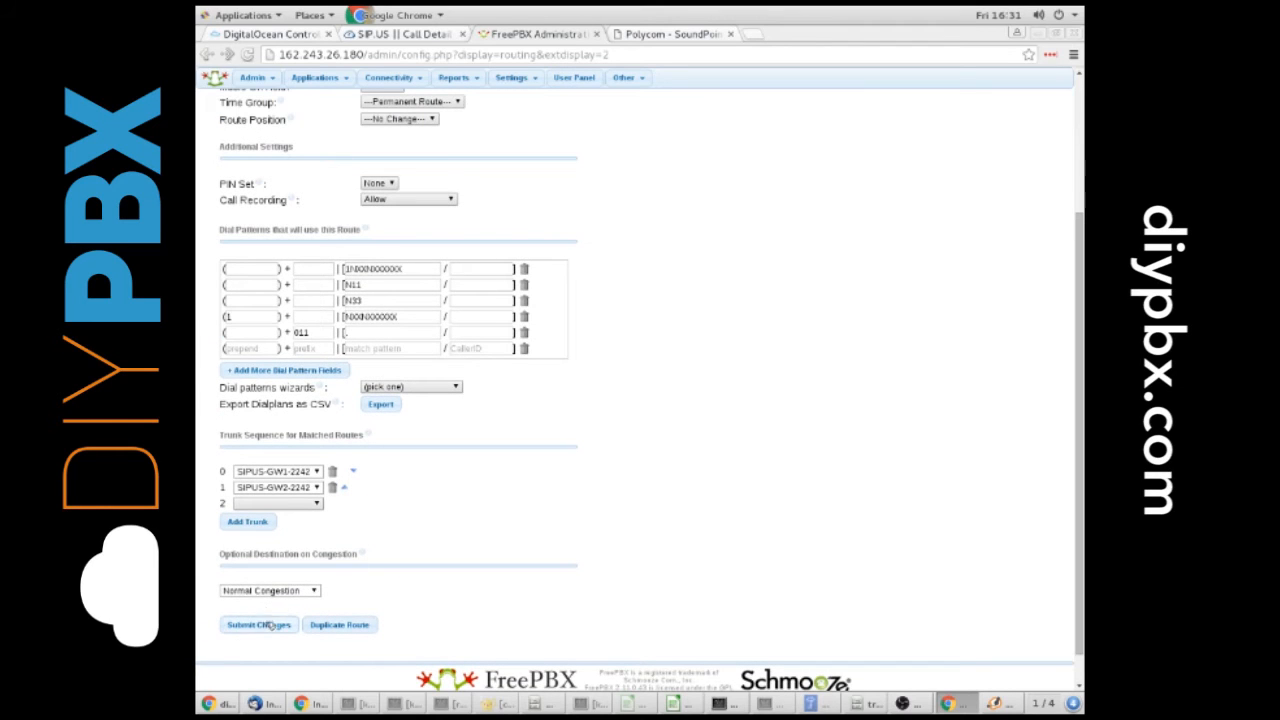
pyautogui.click(268, 625)
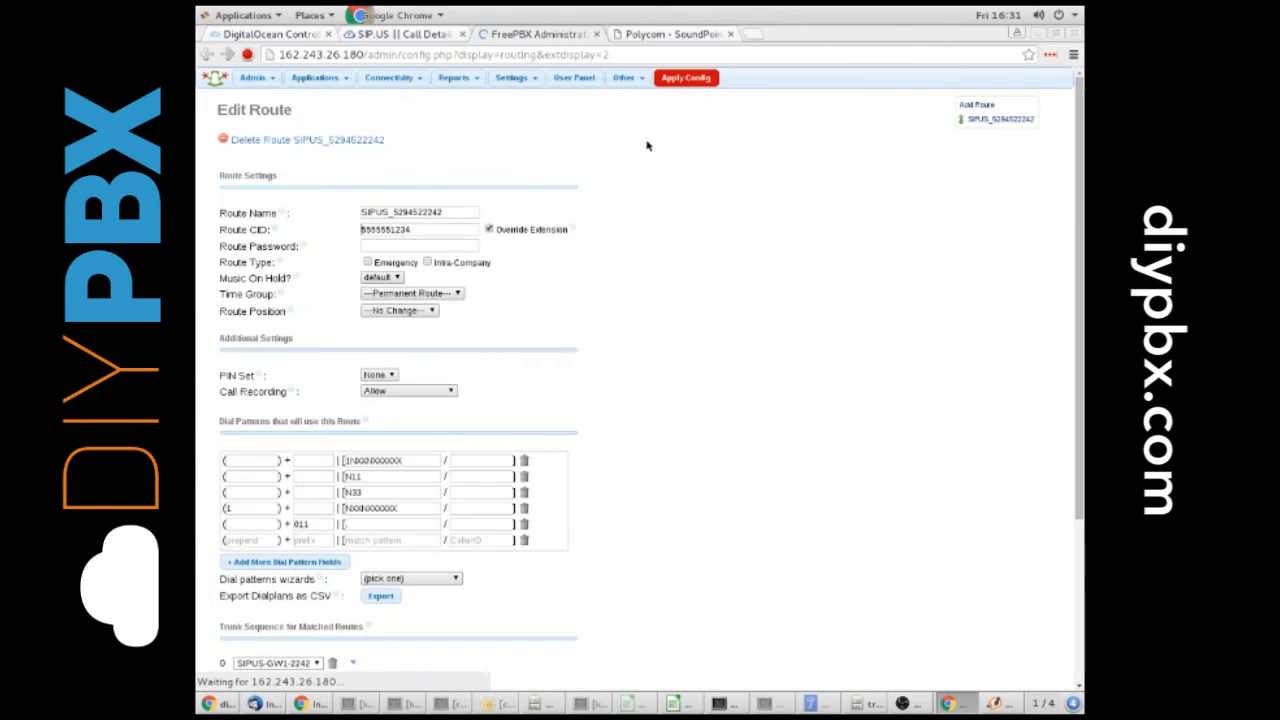
pyautogui.click(686, 77)
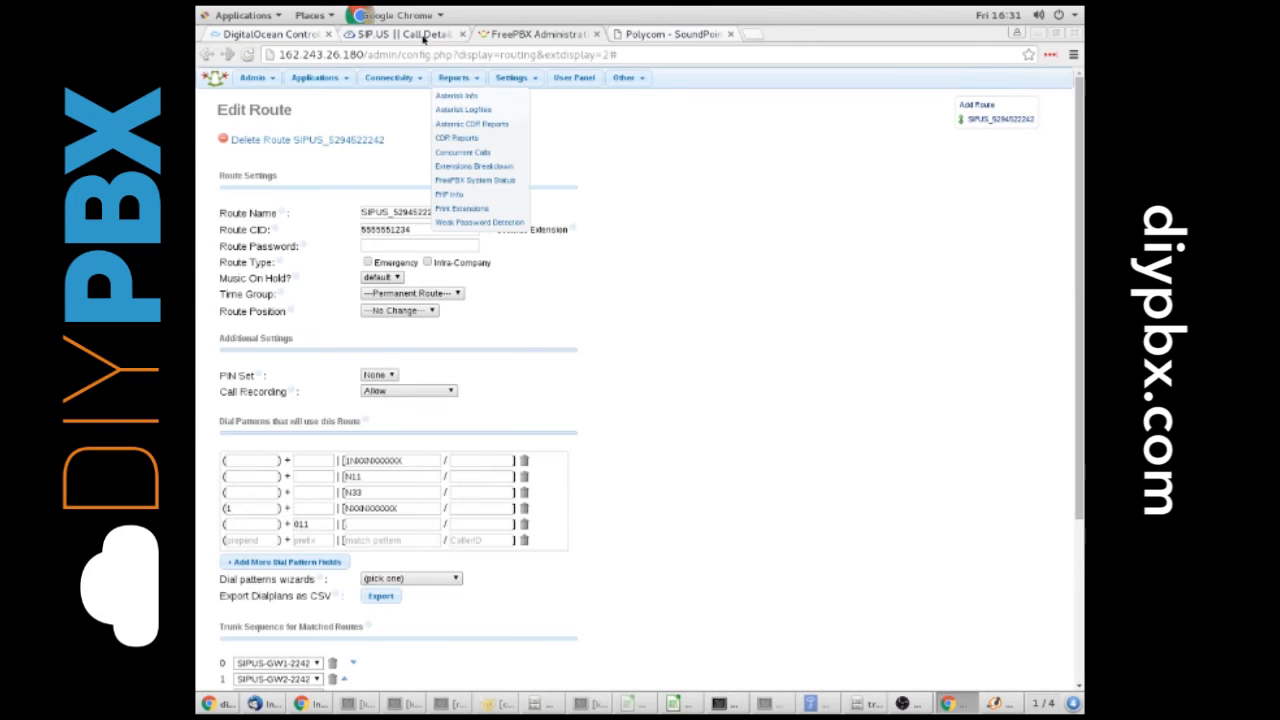
# Switch to SIP.US, refresh the call records and examine which source number the two latest outbound calls used
pyautogui.click(424, 38)
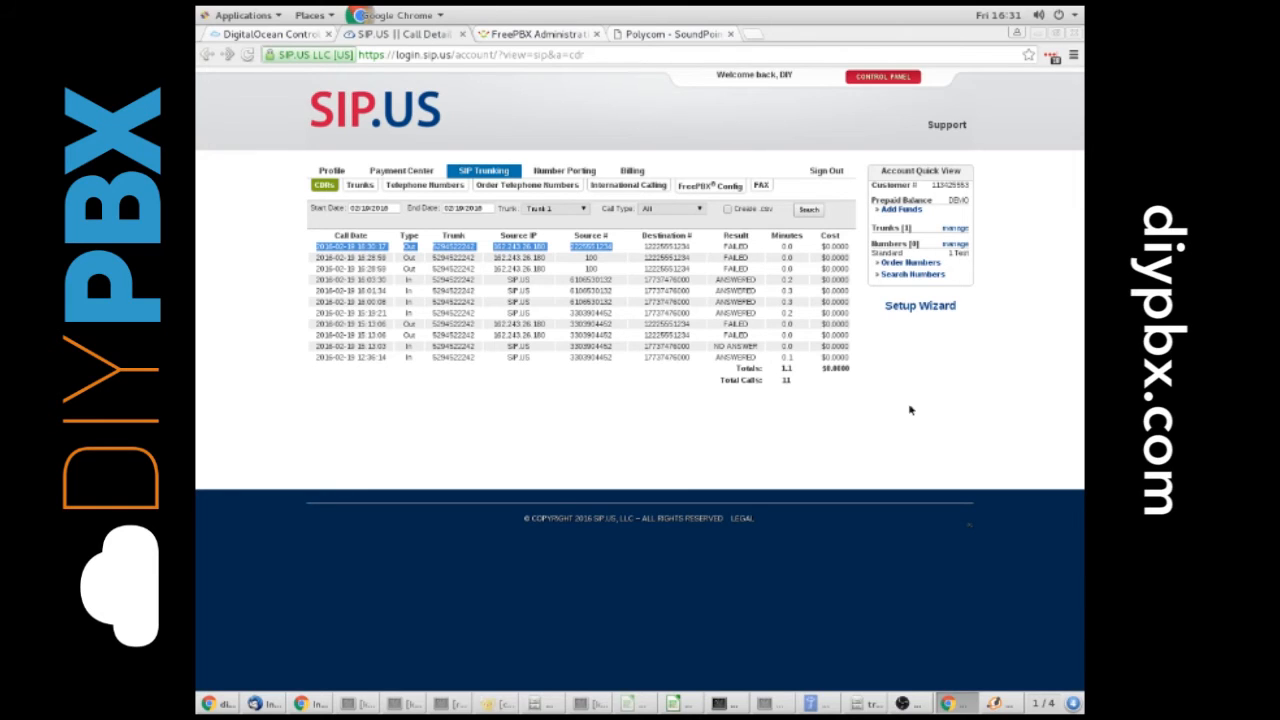
pyautogui.click(812, 210)
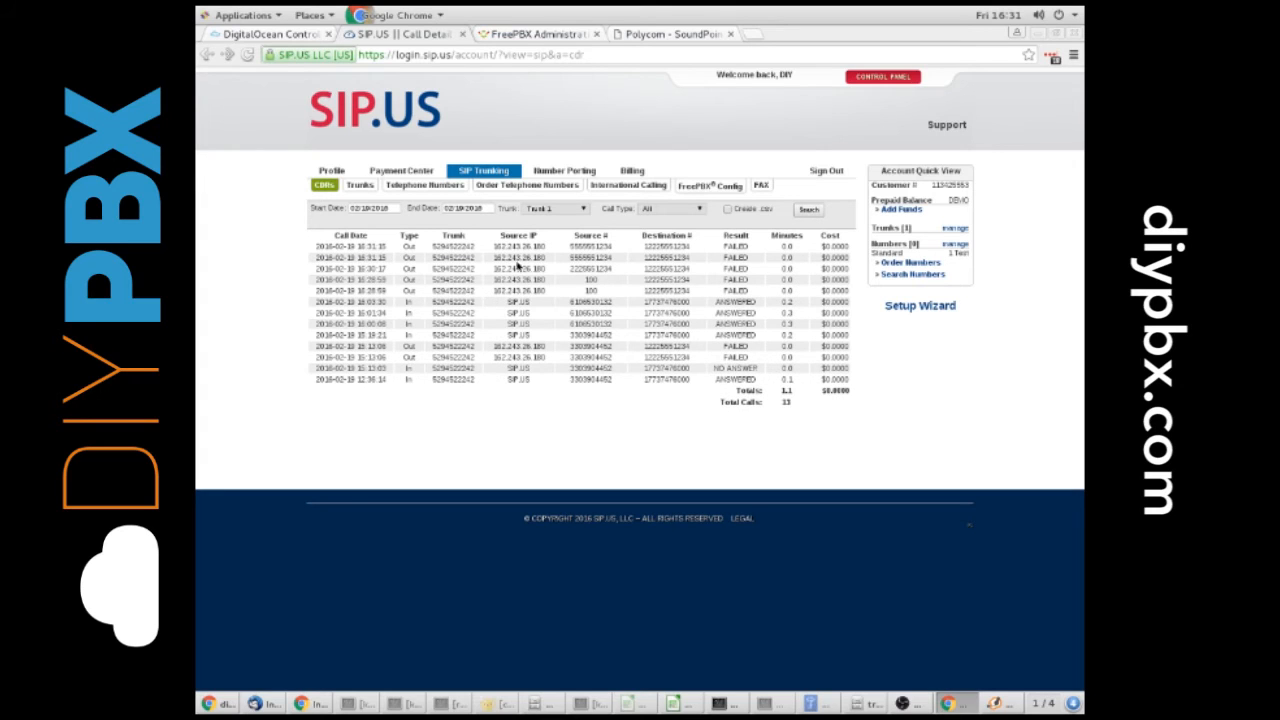
pyautogui.moveTo(577, 256)
pyautogui.mouseDown()
pyautogui.moveTo(620, 255)
pyautogui.moveTo(567, 246)
pyautogui.moveTo(570, 261)
pyautogui.moveTo(594, 258)
pyautogui.mouseUp()
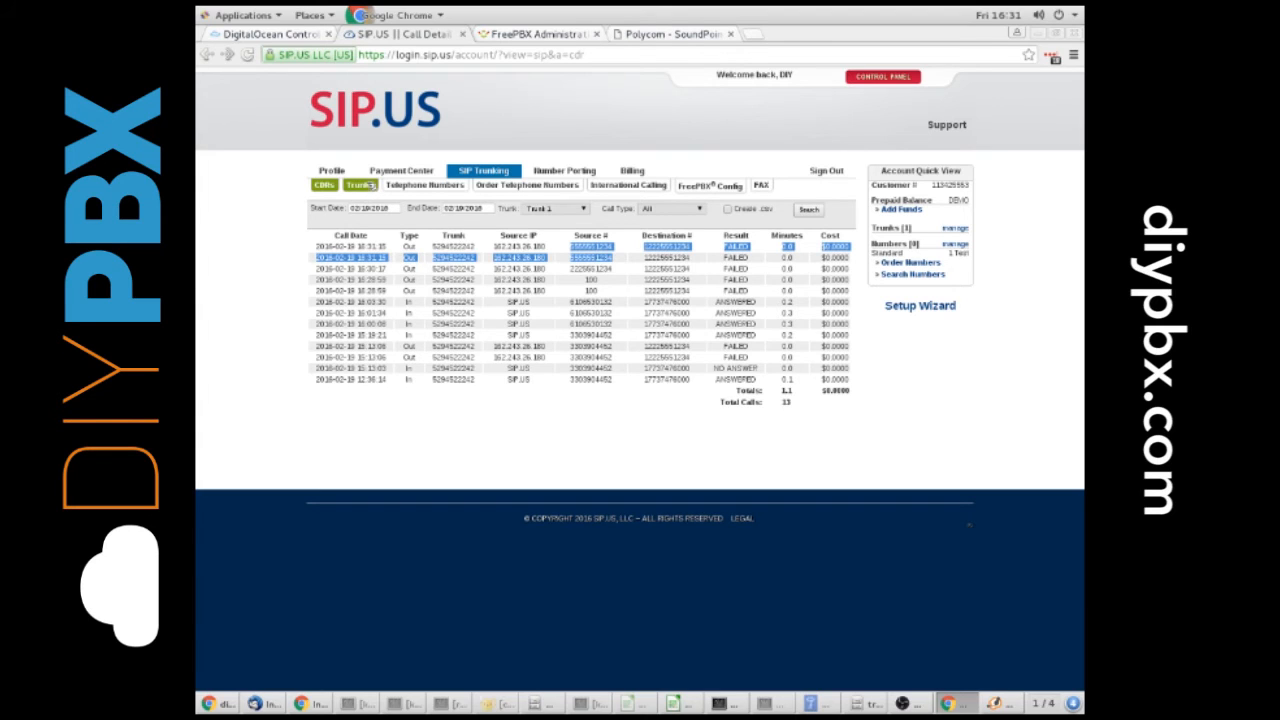
# Modify Trunk 1 in the SIP.US account, entering a phone number as the CallerID Override, and submit the change
pyautogui.click(372, 186)
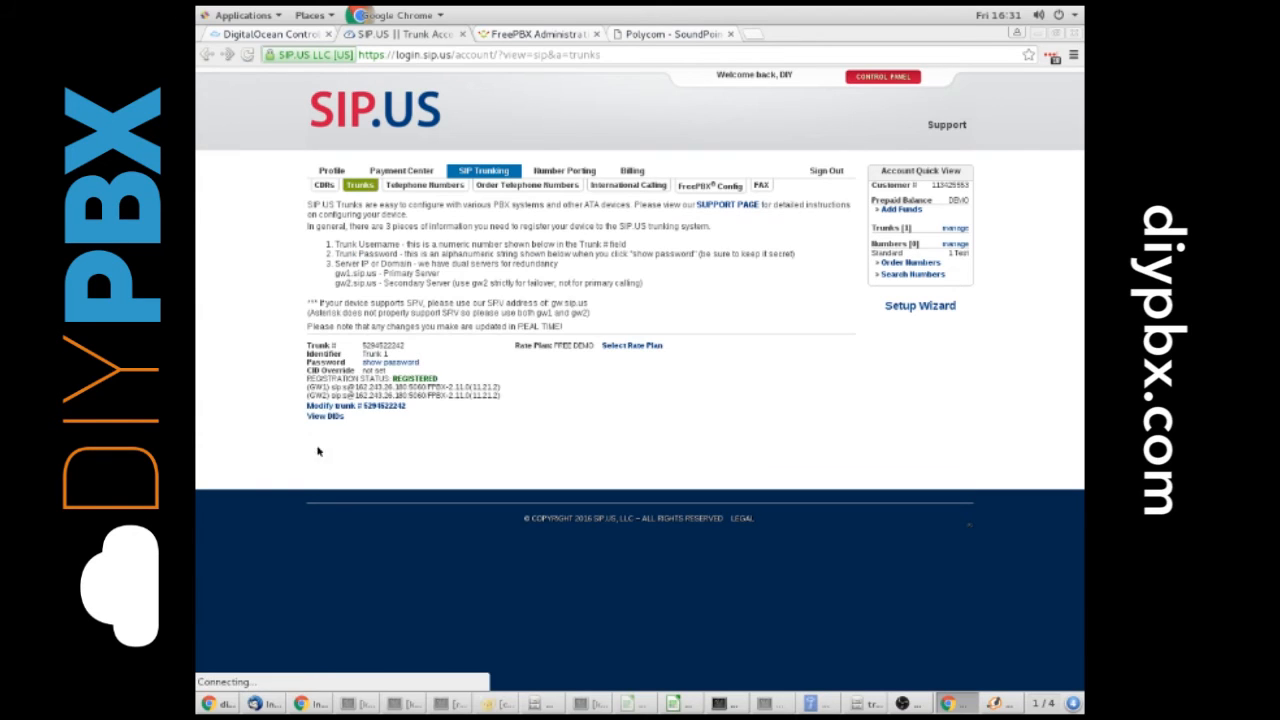
pyautogui.click(333, 407)
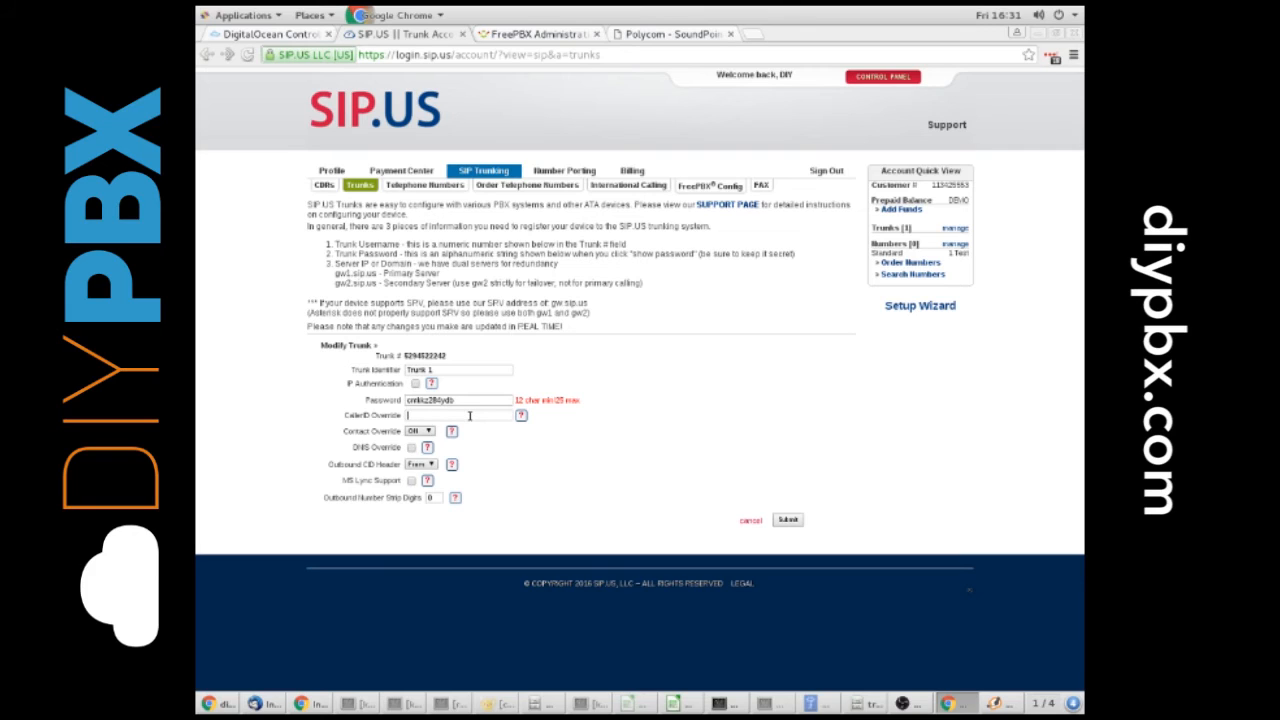
pyautogui.write('7775551234')
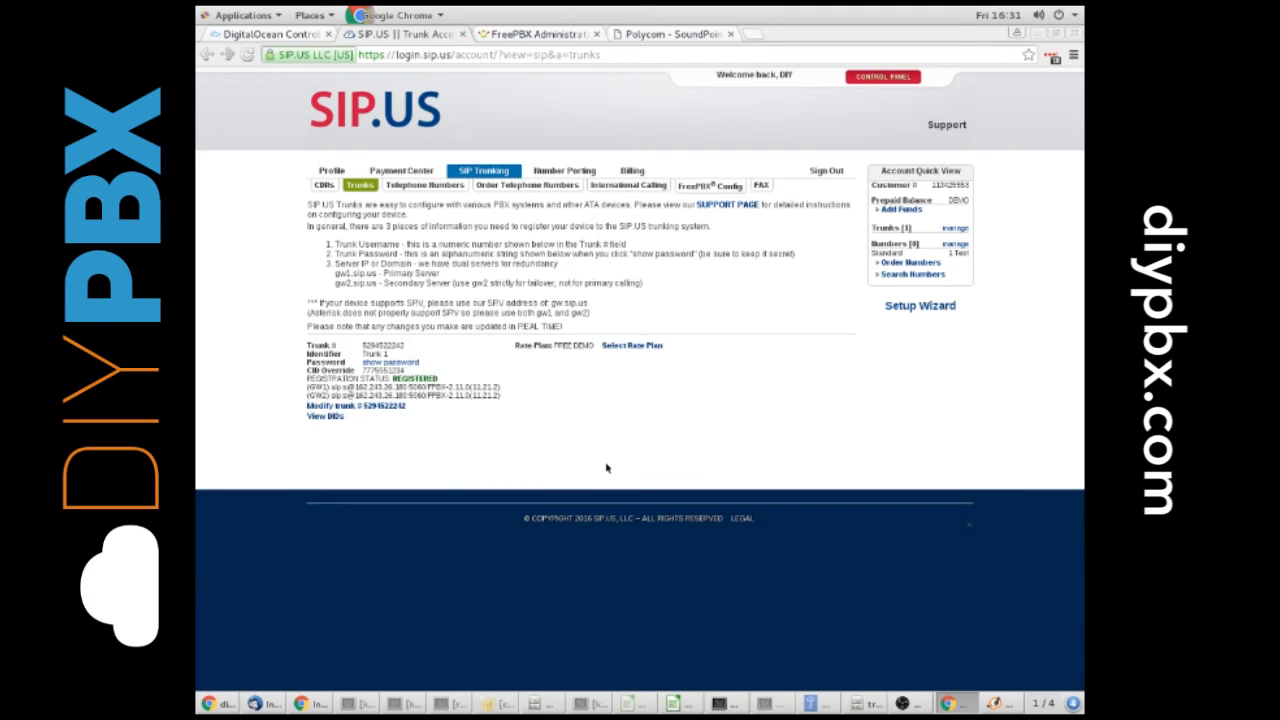
# Reopen the call detail records, rerun the search and check the source number on the newest outbound calls
pyautogui.click(325, 187)
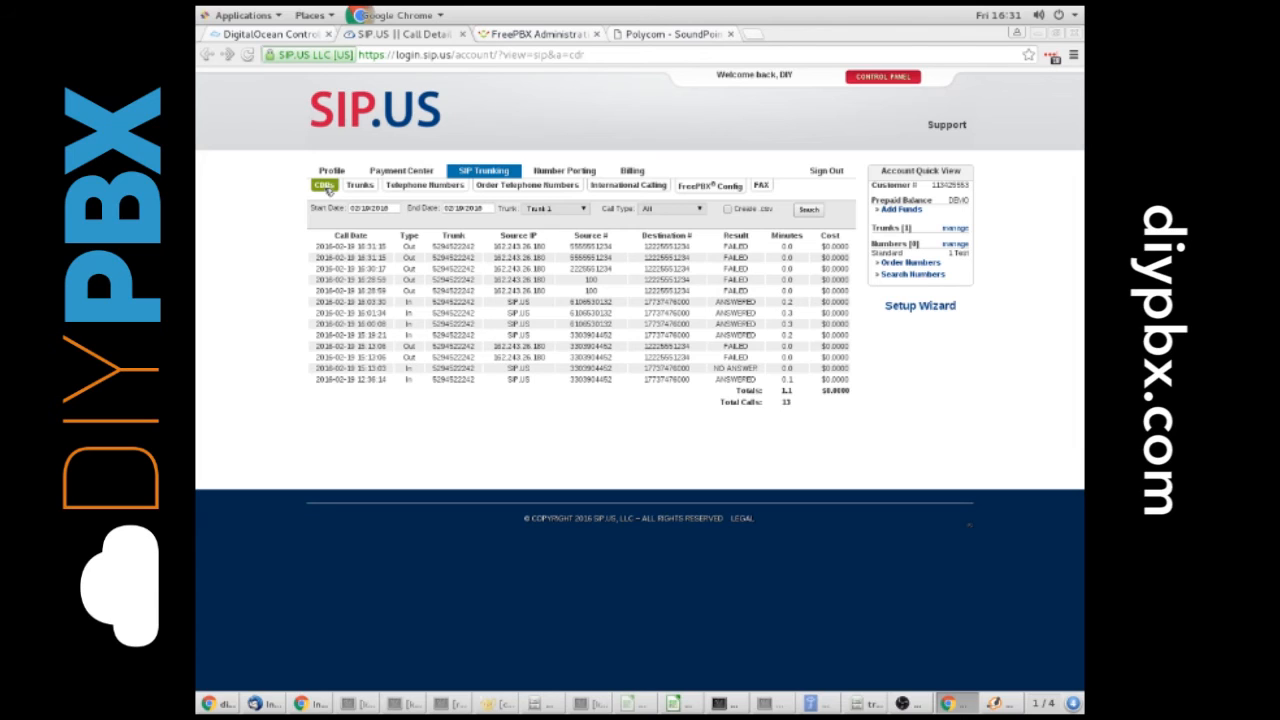
pyautogui.click(808, 209)
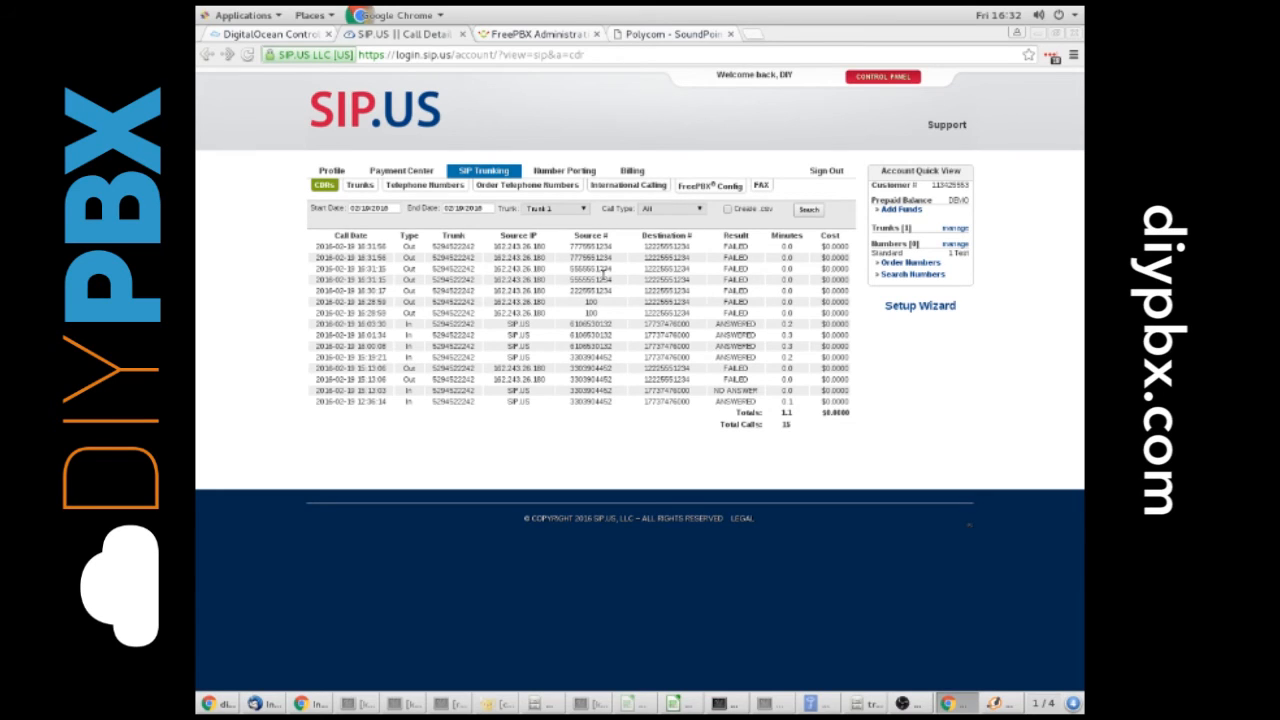
pyautogui.moveTo(570, 257); pyautogui.dragTo(618, 258)
# Open extension 100 (TestPhone) in FreePBX and add a caller name in double quotes before the number in its Outbound CID
pyautogui.click(546, 34)
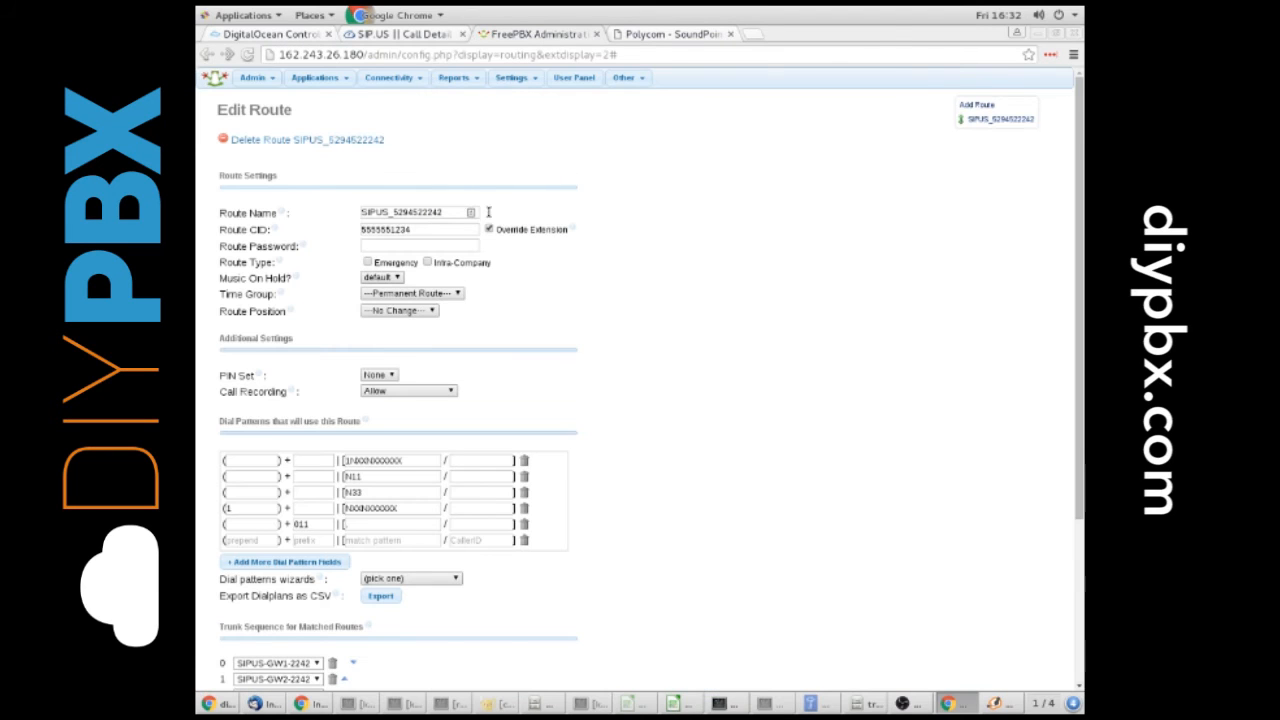
pyautogui.click(336, 84)
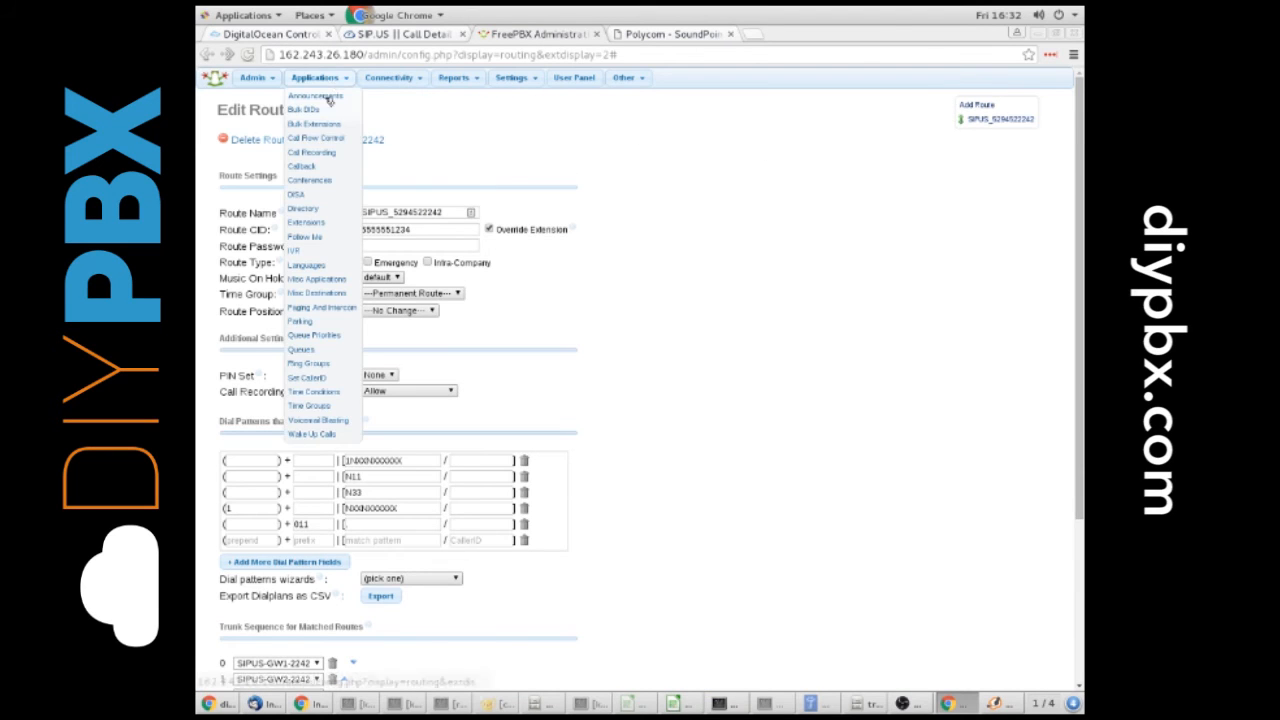
pyautogui.click(311, 222)
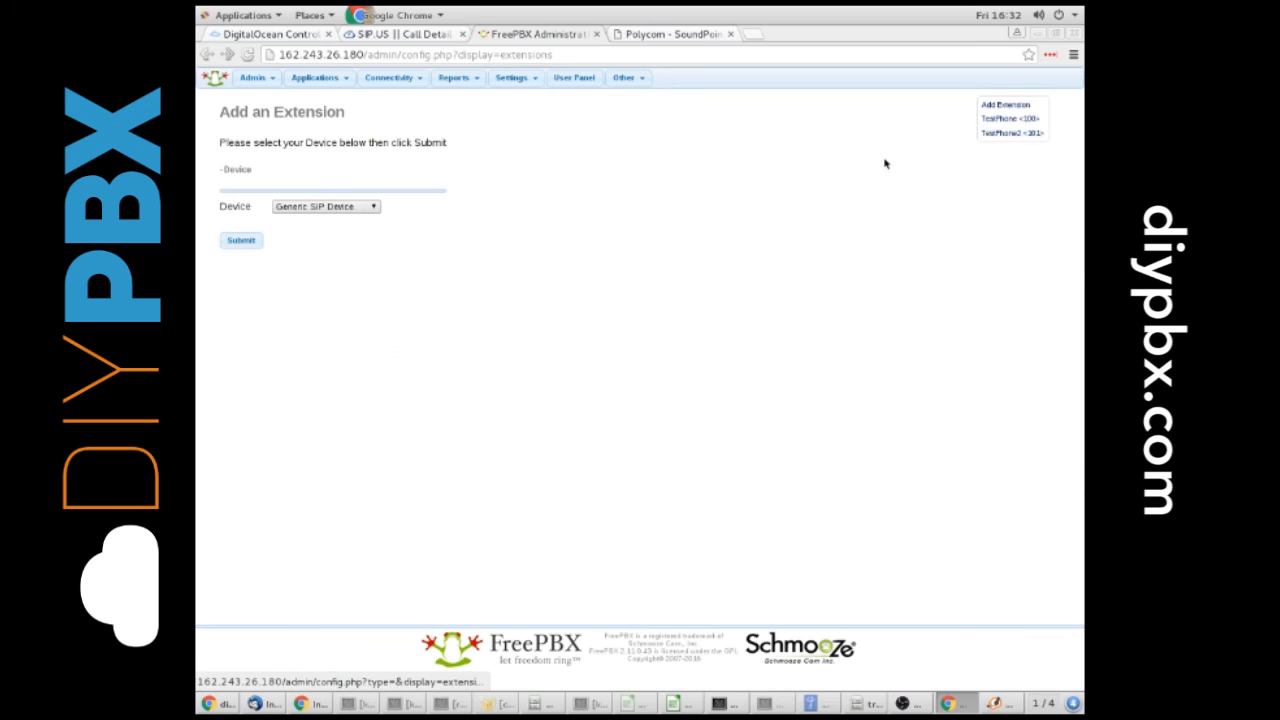
pyautogui.click(985, 119)
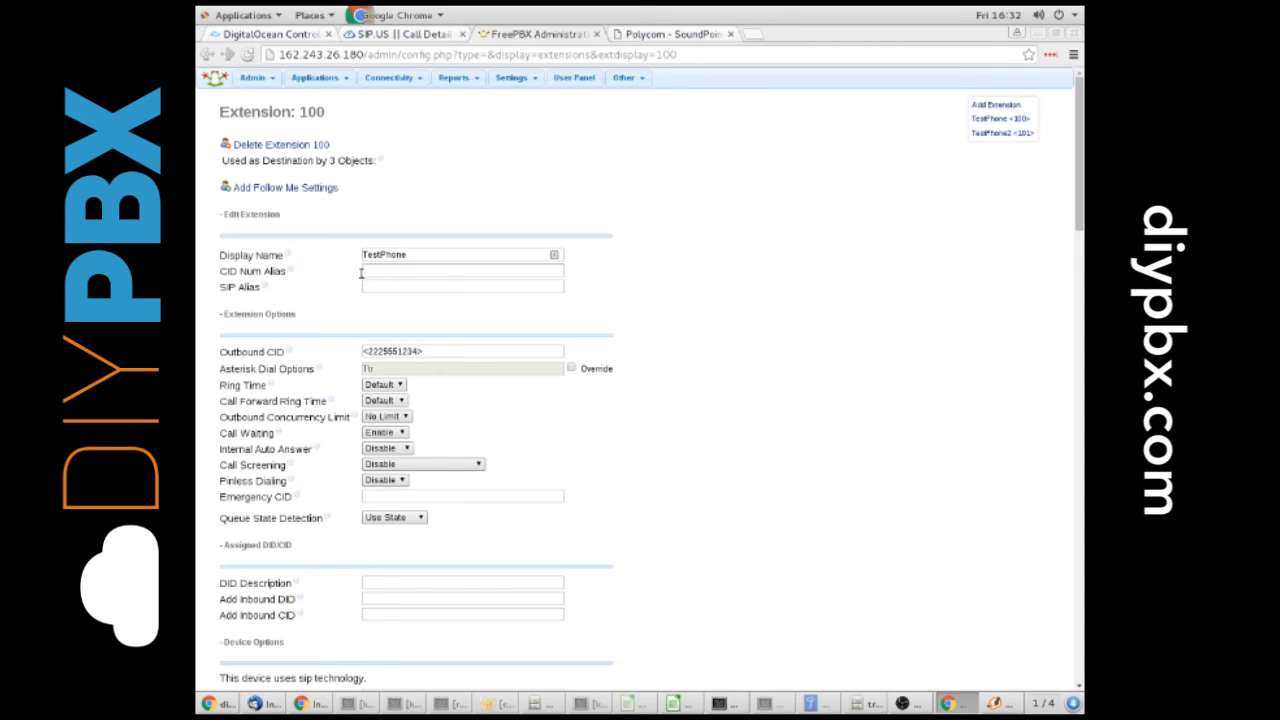
pyautogui.click(363, 352)
pyautogui.write('"')
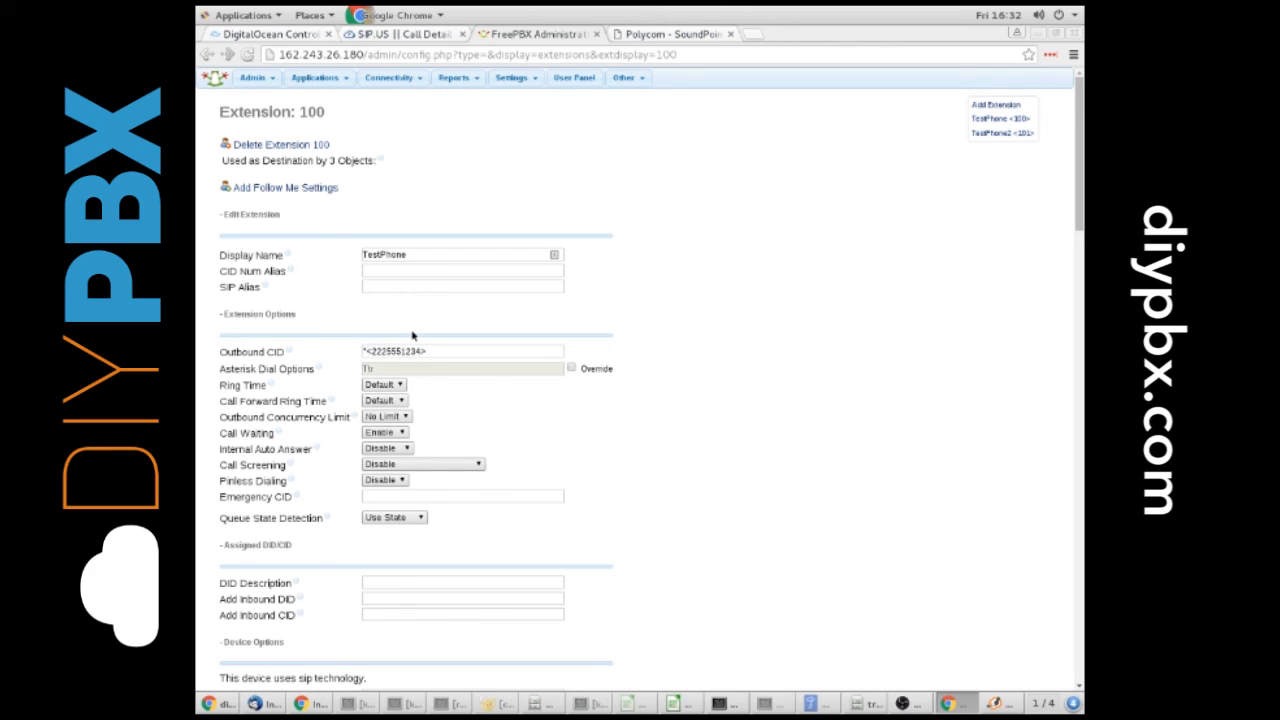
pyautogui.write('BILLYBOB"')
# Go back to the SIP.US call detail records and examine the source number of the topmost outbound call
pyautogui.moveTo(463, 82)
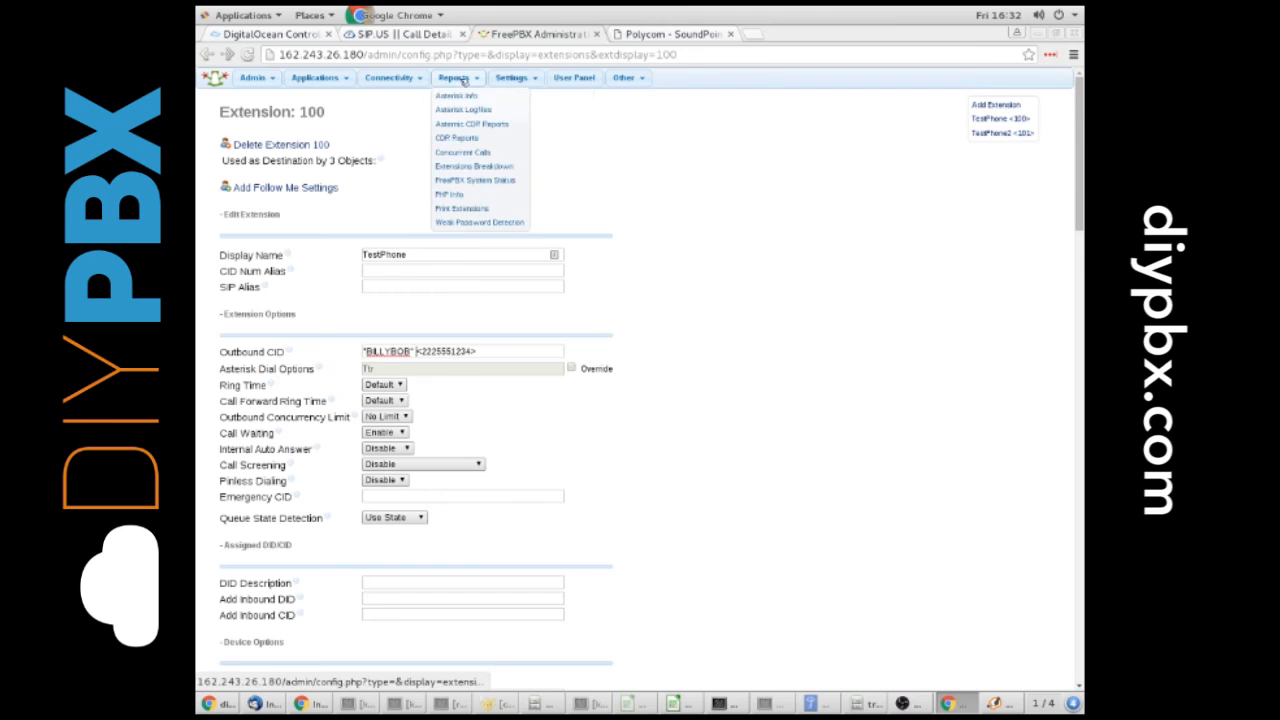
pyautogui.click(398, 35)
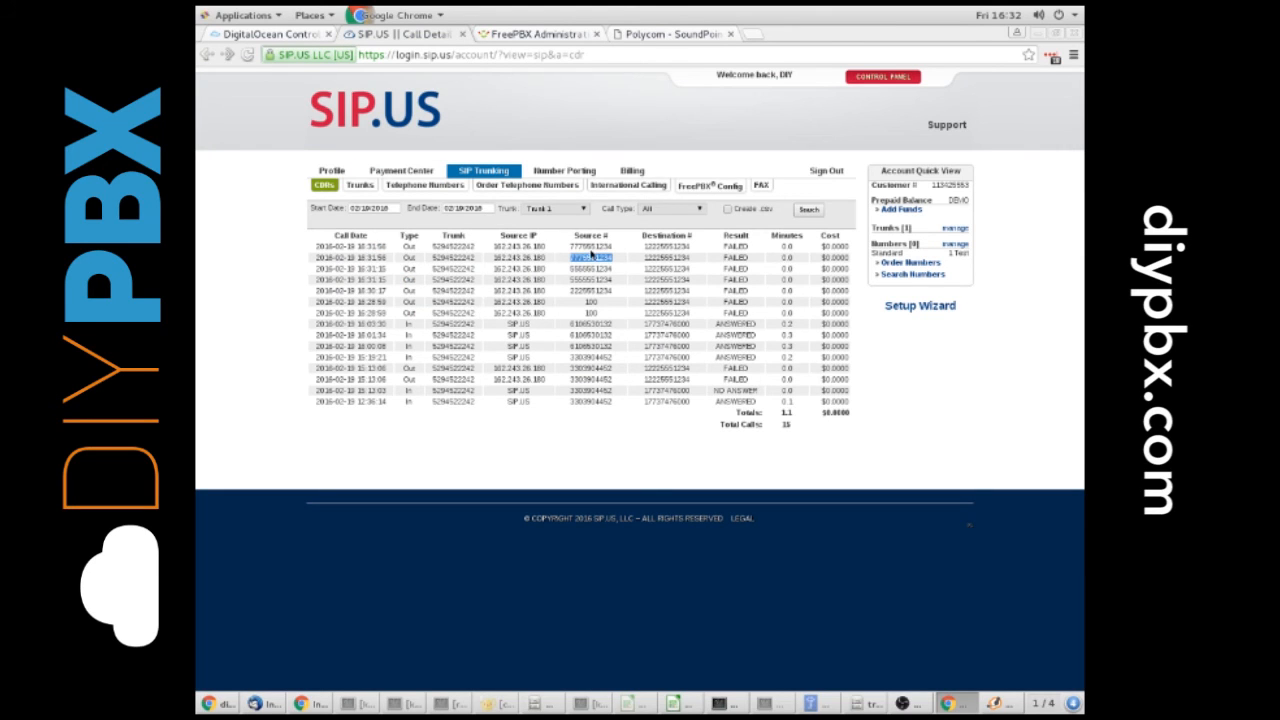
pyautogui.moveTo(572, 246); pyautogui.dragTo(614, 247)
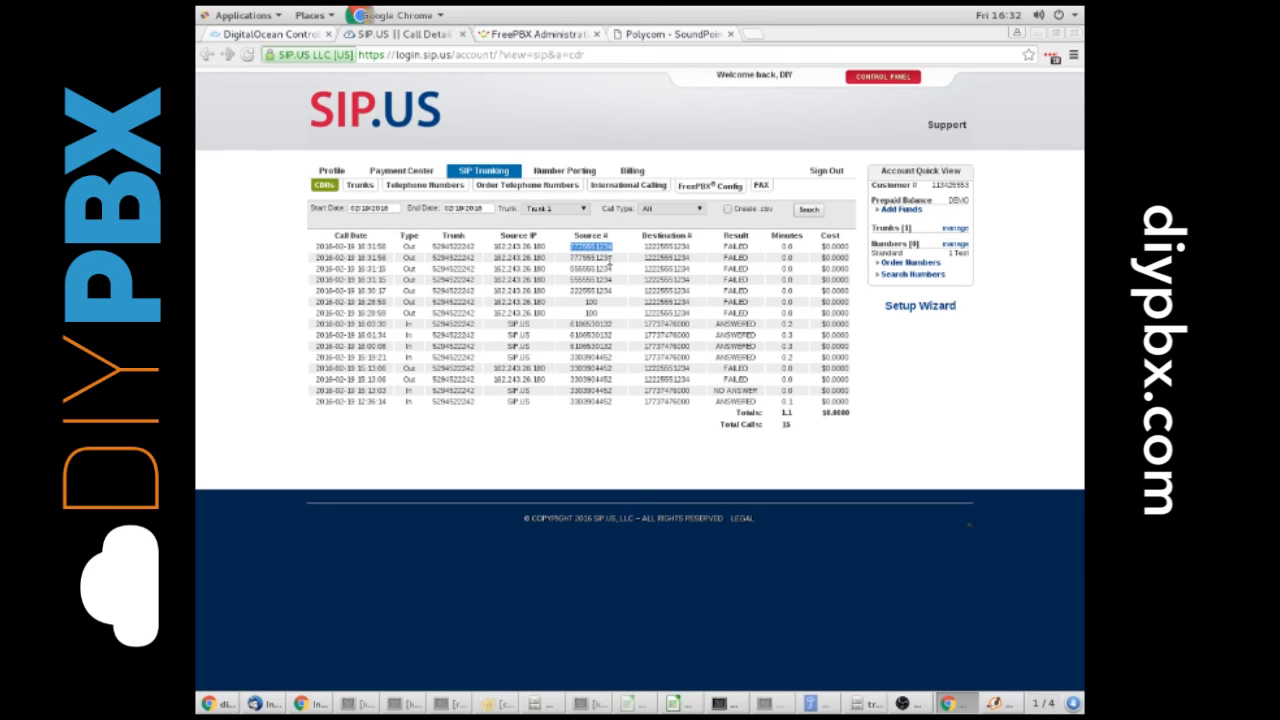